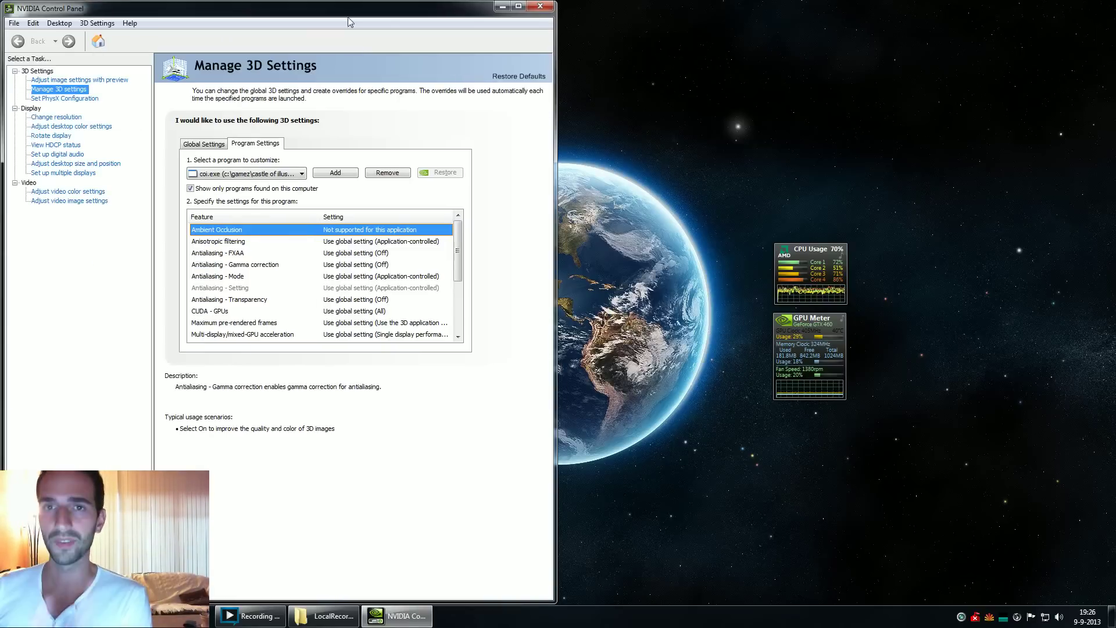
# Move the GPU Meter gadget up beneath CPU Usage, then dismiss the desktop context menu unused.
pyautogui.moveTo(806, 351)
pyautogui.mouseDown()
pyautogui.moveTo(807, 423)
pyautogui.moveTo(807, 329)
pyautogui.mouseUp()
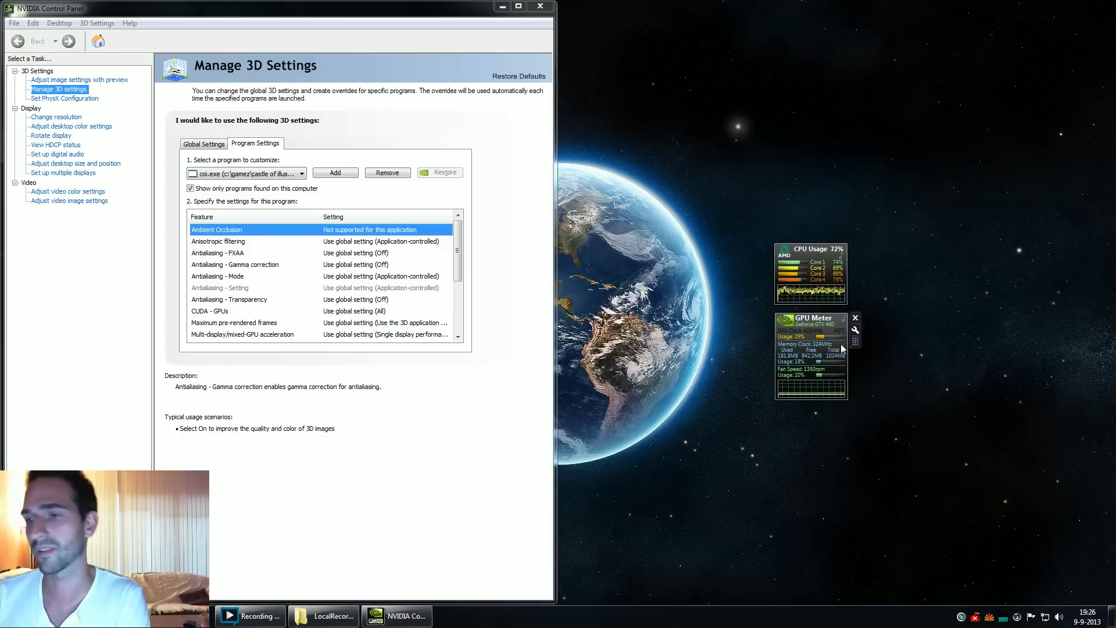
pyautogui.moveTo(808, 265)
pyautogui.rightClick(604, 280)
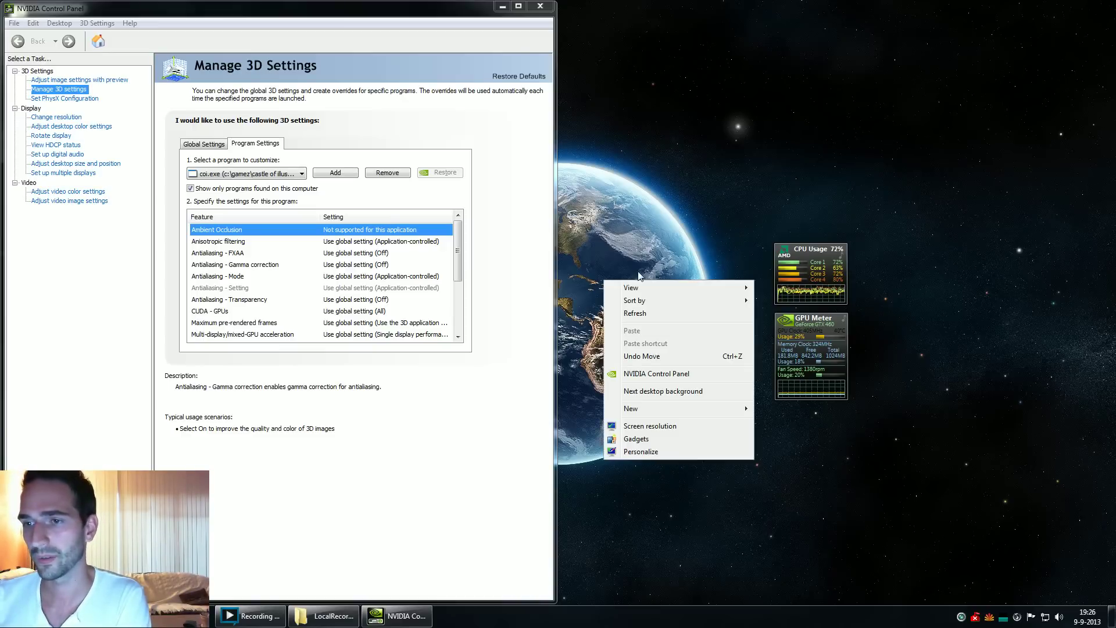
pyautogui.click(602, 210)
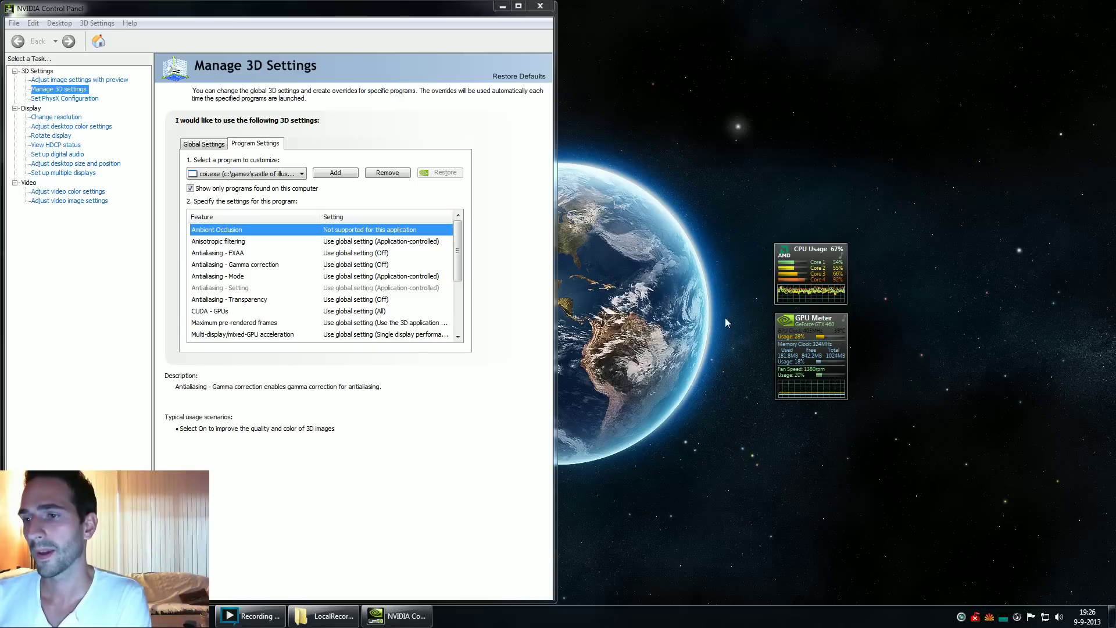
pyautogui.moveTo(806, 278)
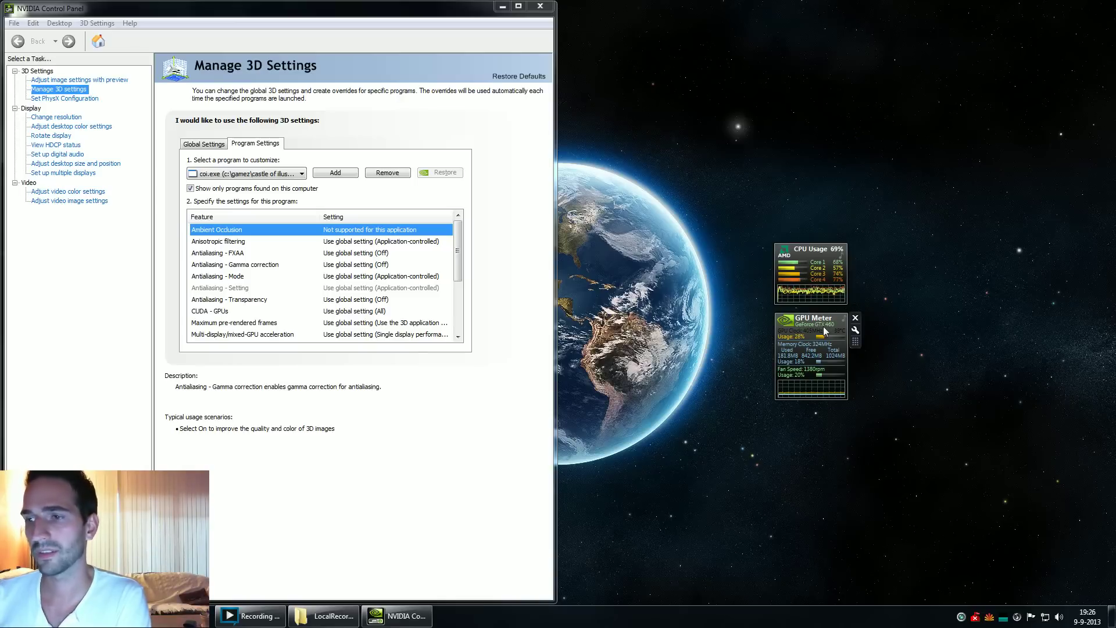
pyautogui.moveTo(803, 318)
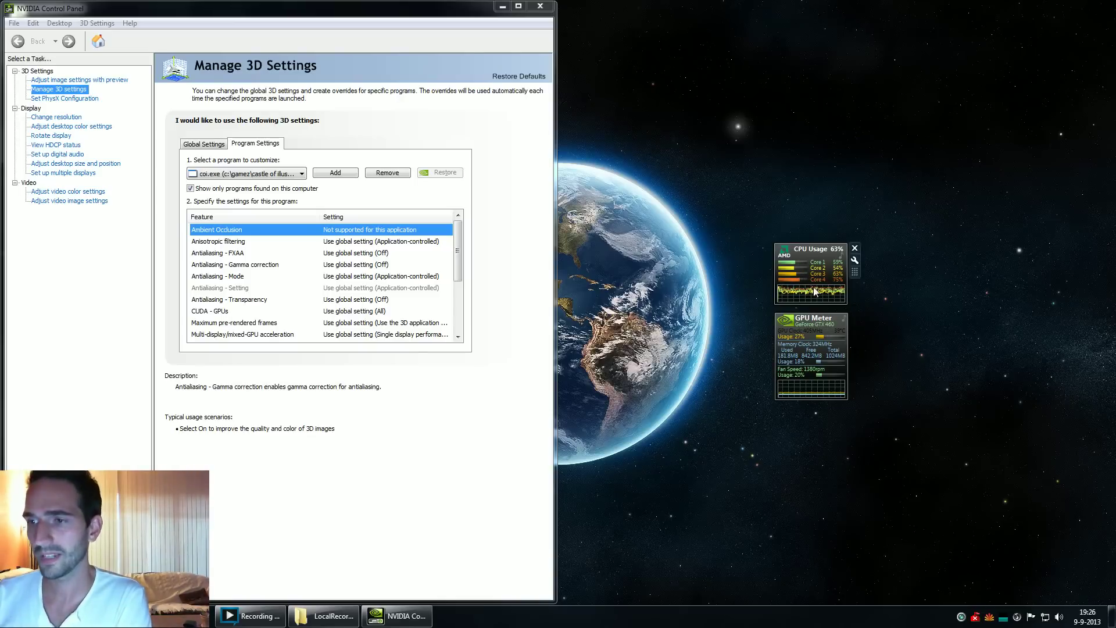
pyautogui.moveTo(815, 340)
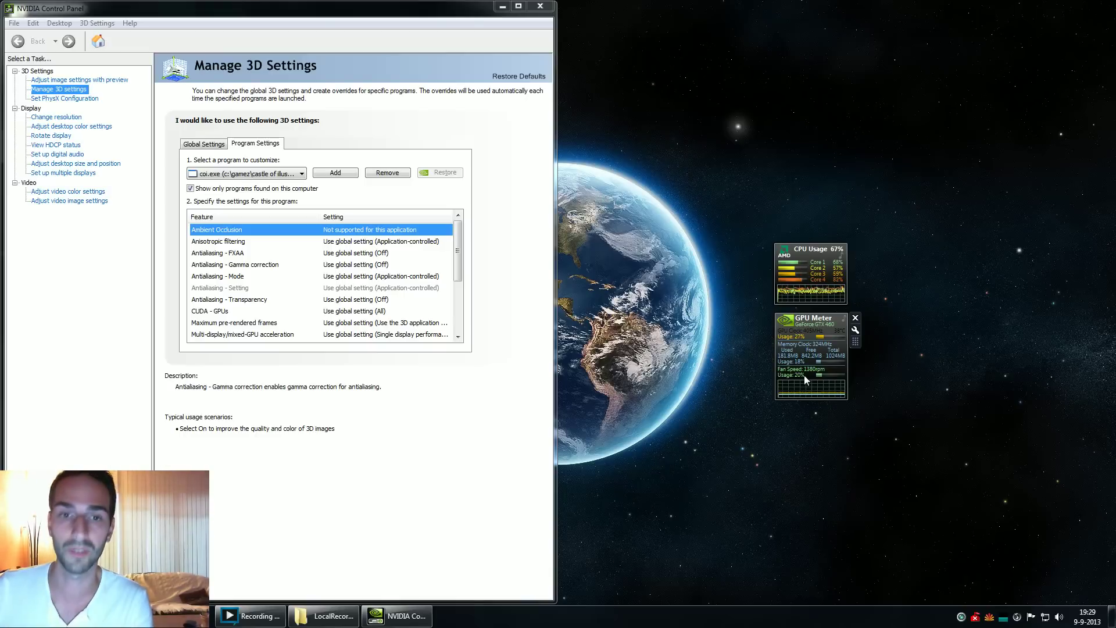
# Choose Metro: Last Light as the program to customize.
pyautogui.click(250, 173)
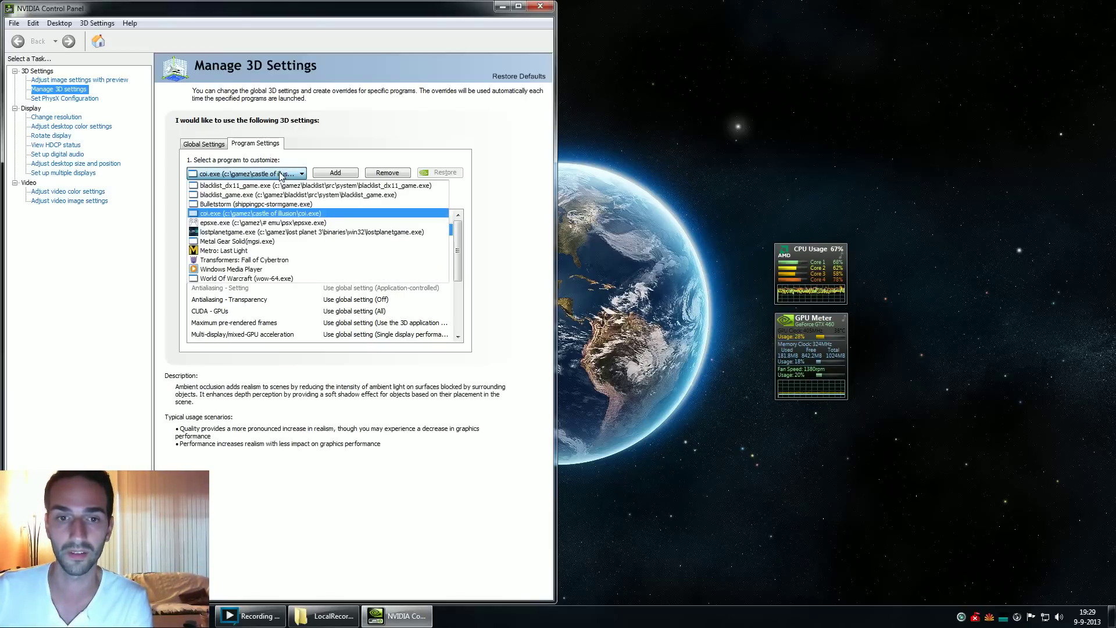
pyautogui.click(341, 253)
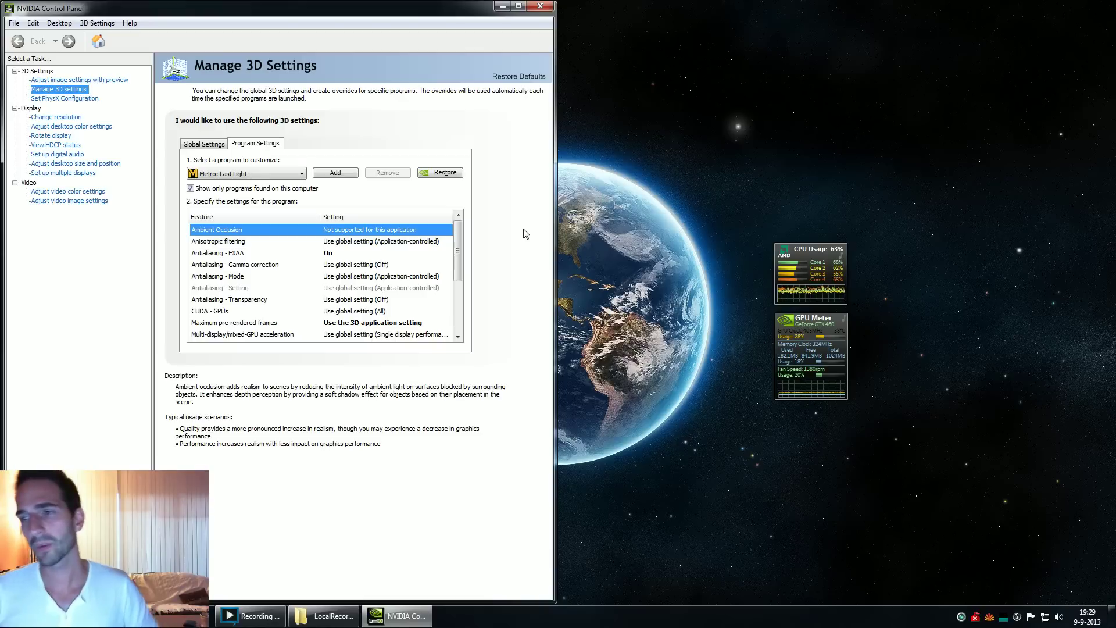
pyautogui.moveTo(812, 269)
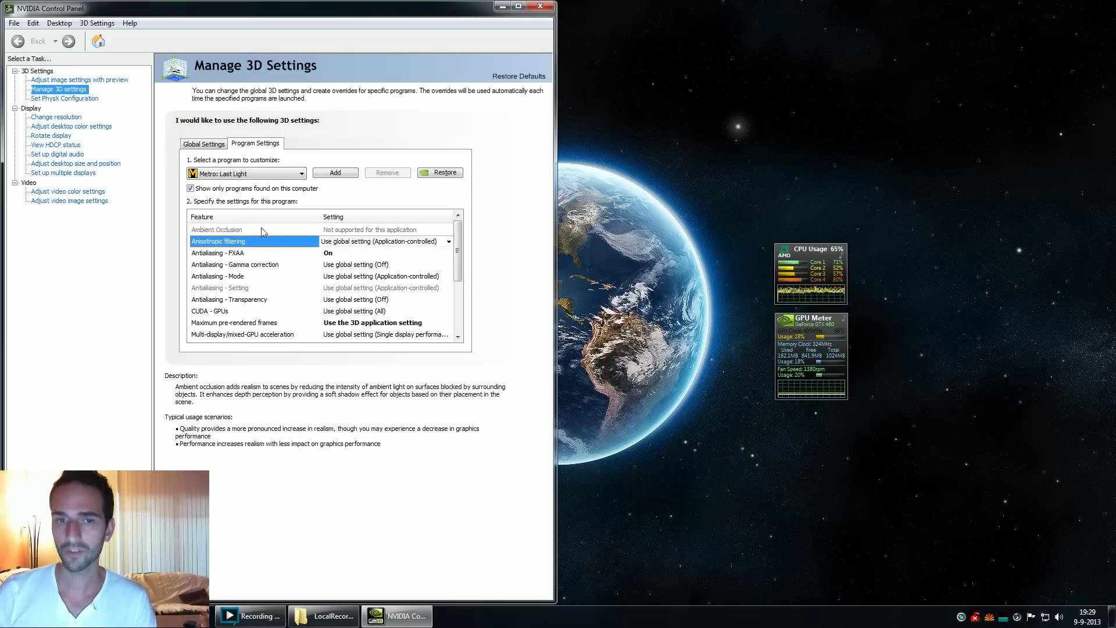
# For Metro: Last Light, set Antialiasing - Mode to Application-controlled.
pyautogui.click(269, 245)
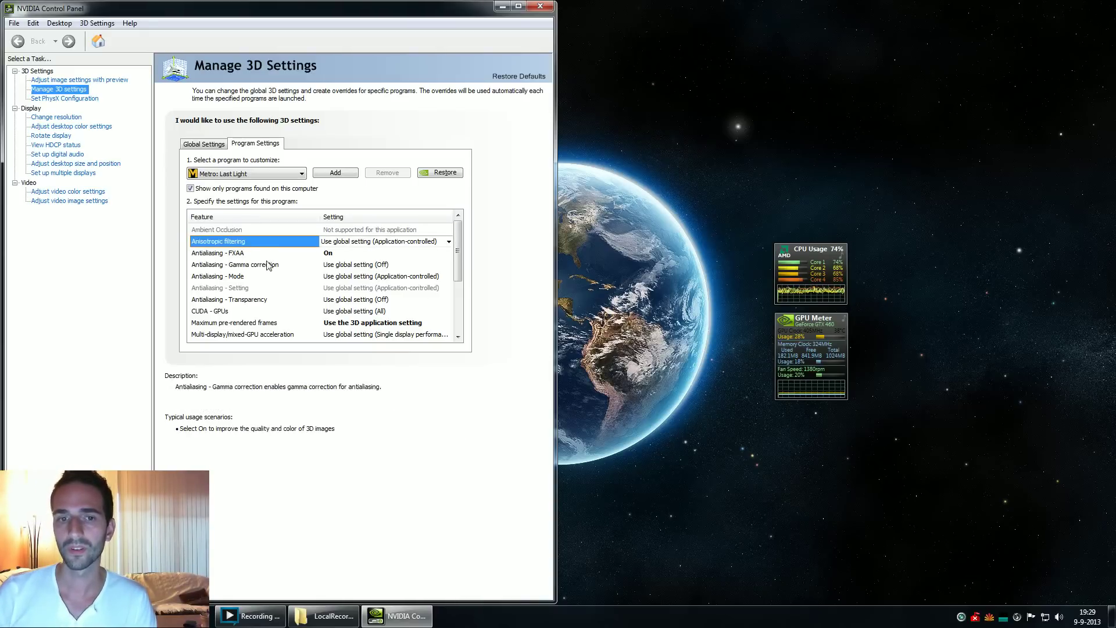
pyautogui.click(264, 265)
pyautogui.click(260, 278)
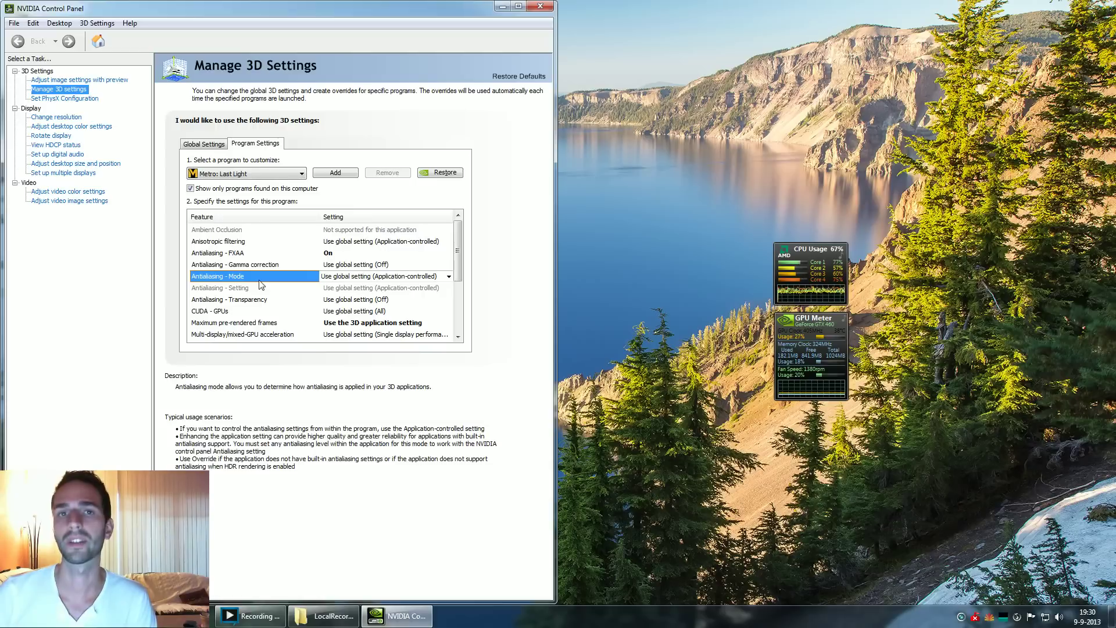
pyautogui.moveTo(813, 365)
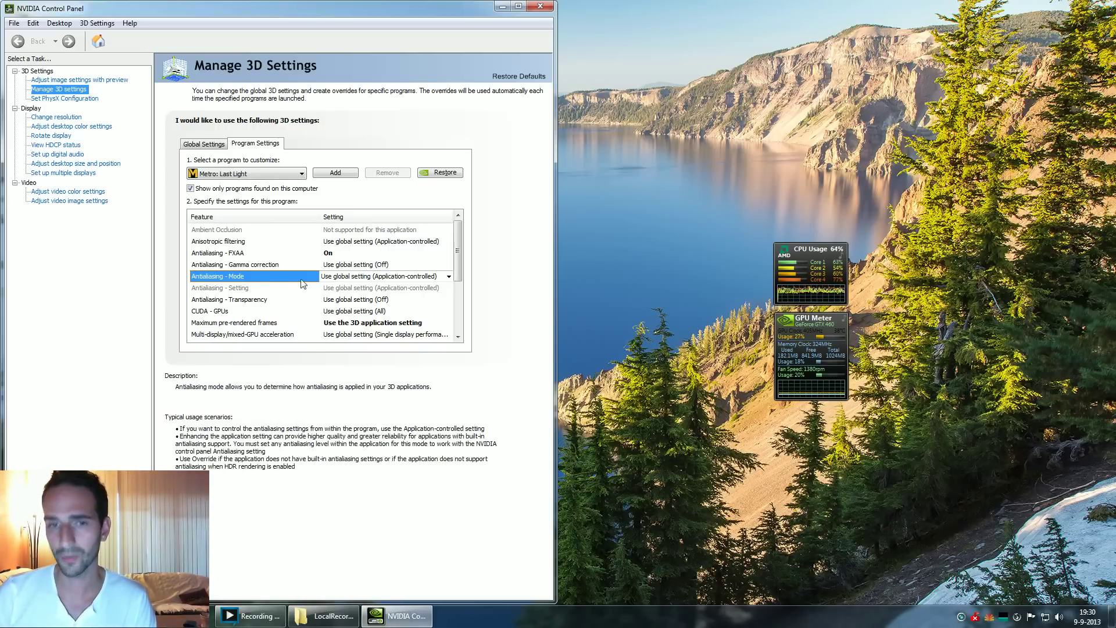
pyautogui.click(369, 277)
pyautogui.click(358, 297)
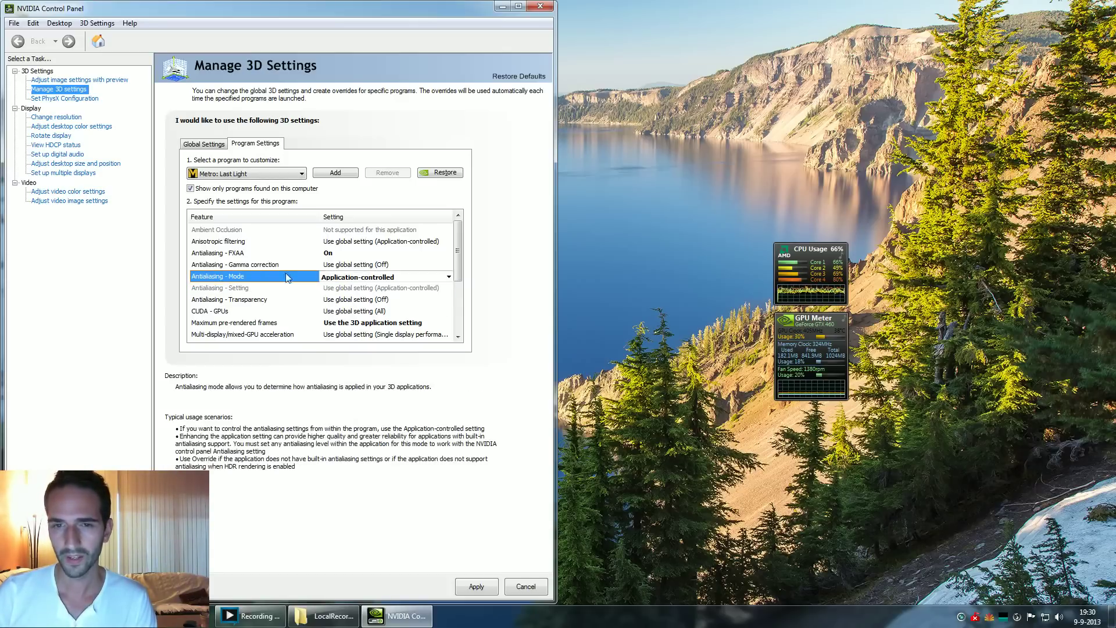
# Toggle Antialiasing - Mode between Application-controlled and the global setting, leaving it global.
pyautogui.click(352, 278)
pyautogui.click(364, 287)
pyautogui.click(365, 281)
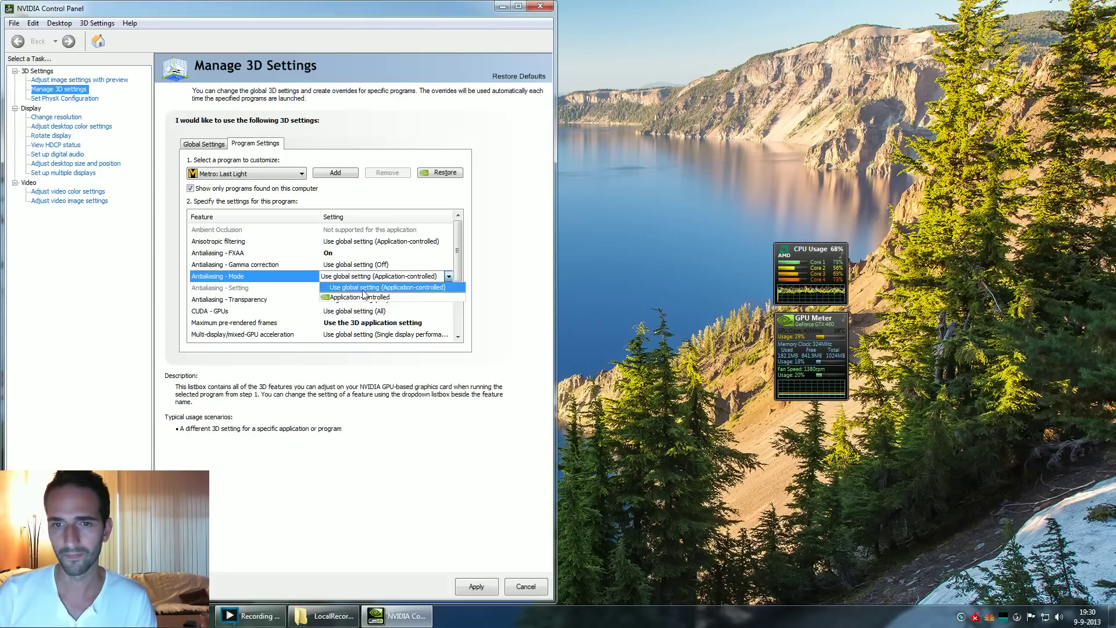
pyautogui.click(386, 298)
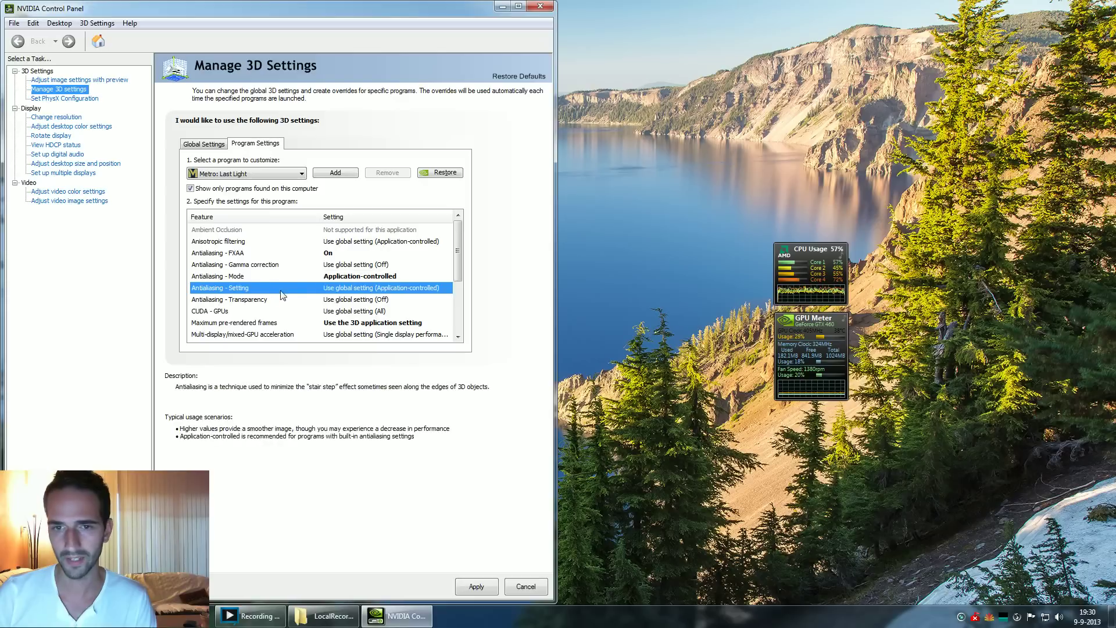
pyautogui.click(383, 276)
pyautogui.click(366, 287)
pyautogui.click(365, 289)
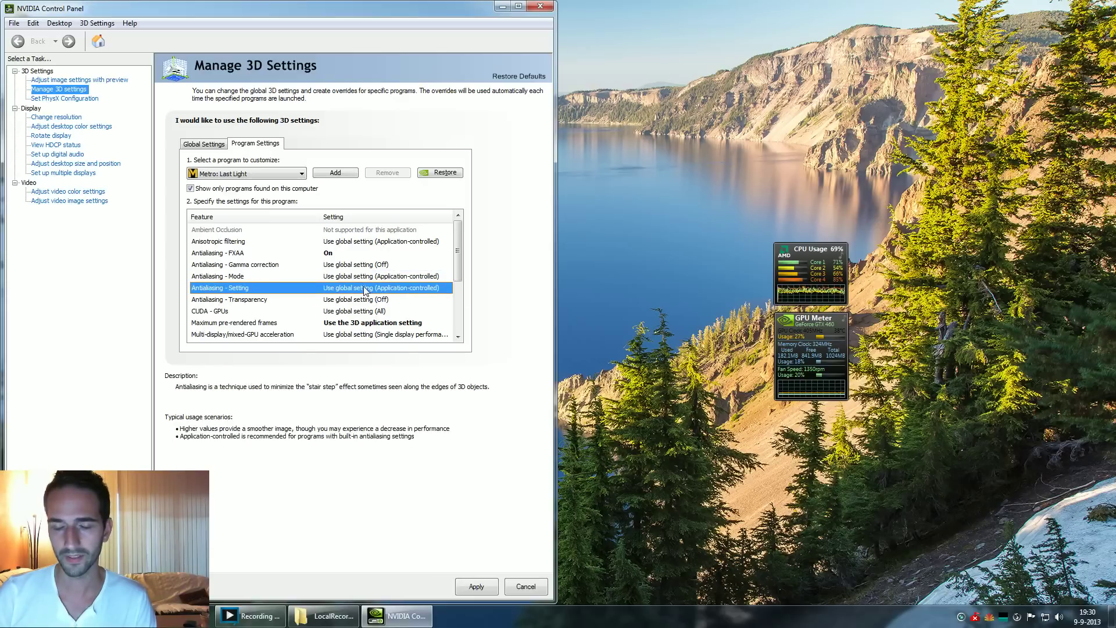
# Switch to blacklist_dx11_game.exe and override the application's antialiasing with a 2x setting.
pyautogui.click(247, 173)
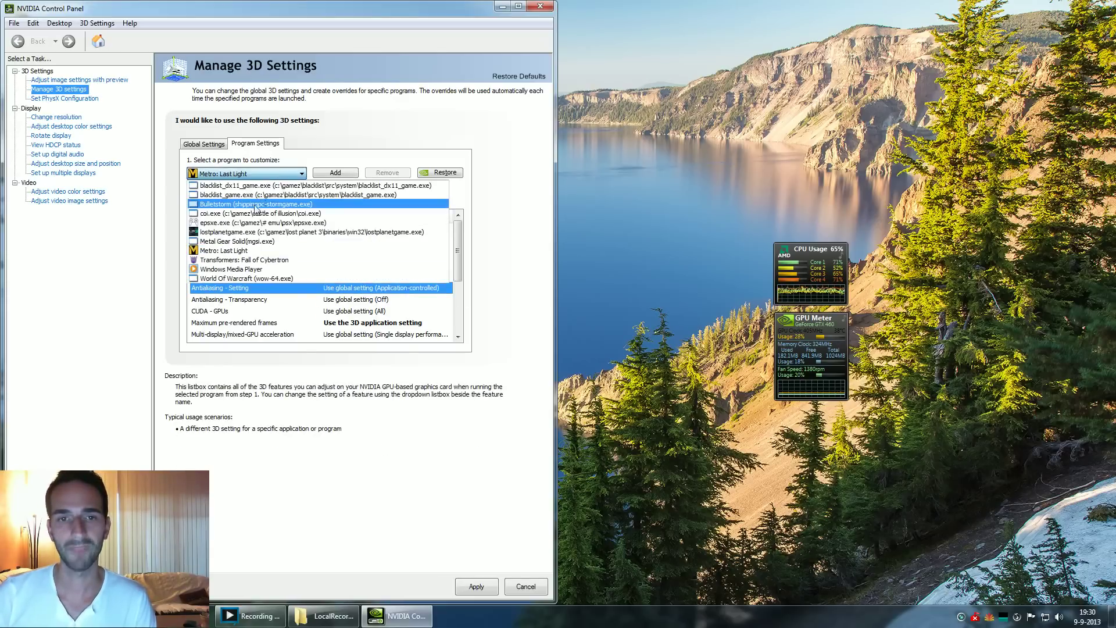
pyautogui.click(262, 184)
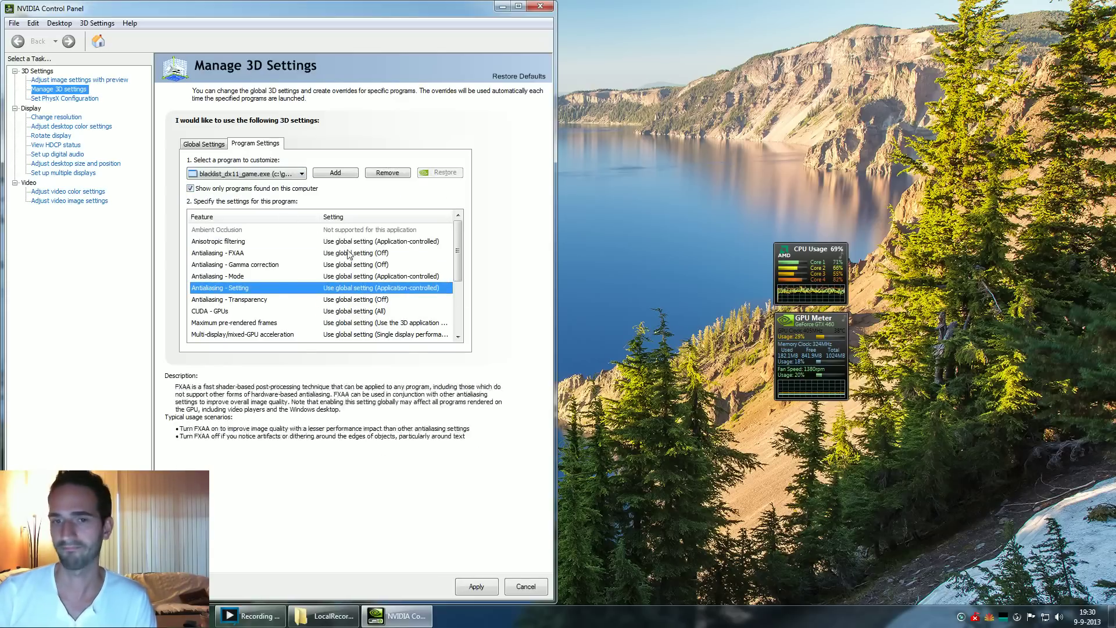
pyautogui.click(271, 275)
pyautogui.click(360, 276)
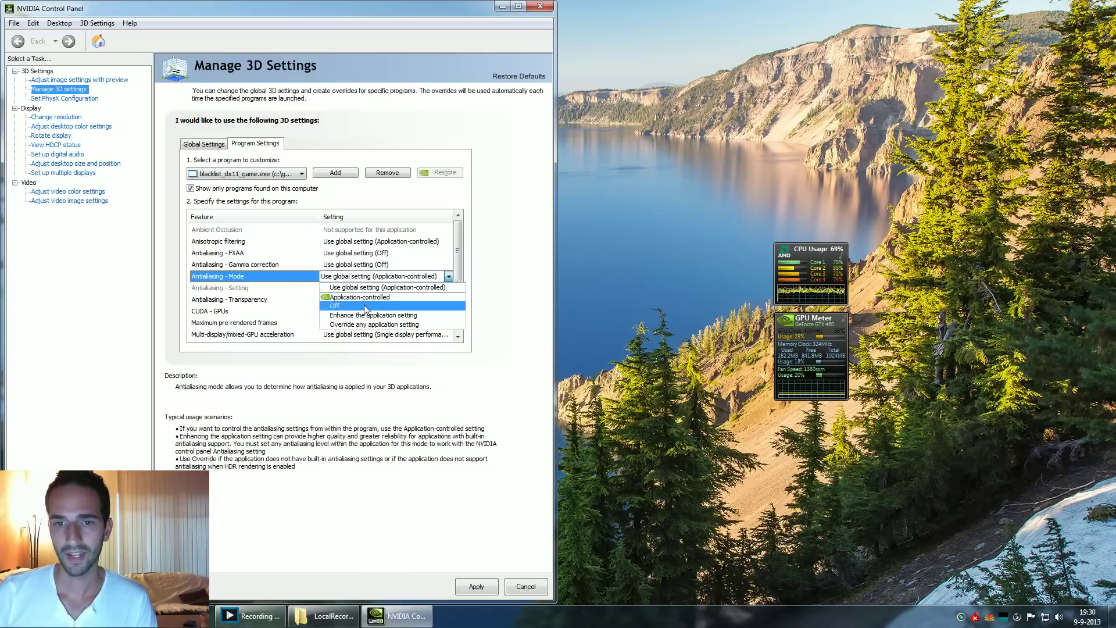
pyautogui.click(372, 324)
pyautogui.click(360, 288)
pyautogui.click(372, 289)
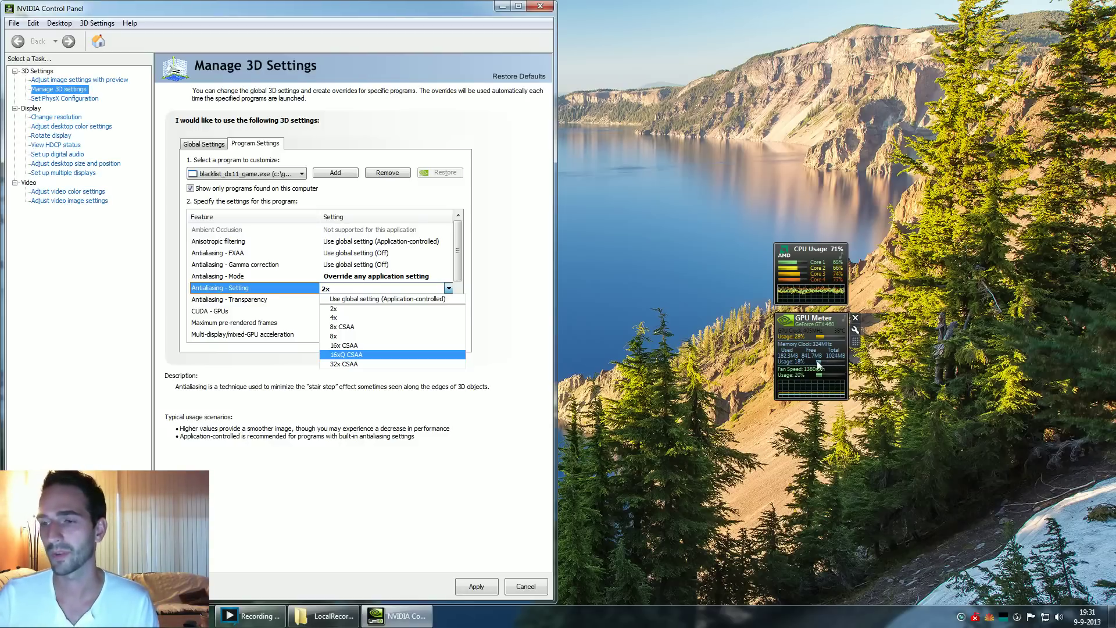
pyautogui.click(819, 372)
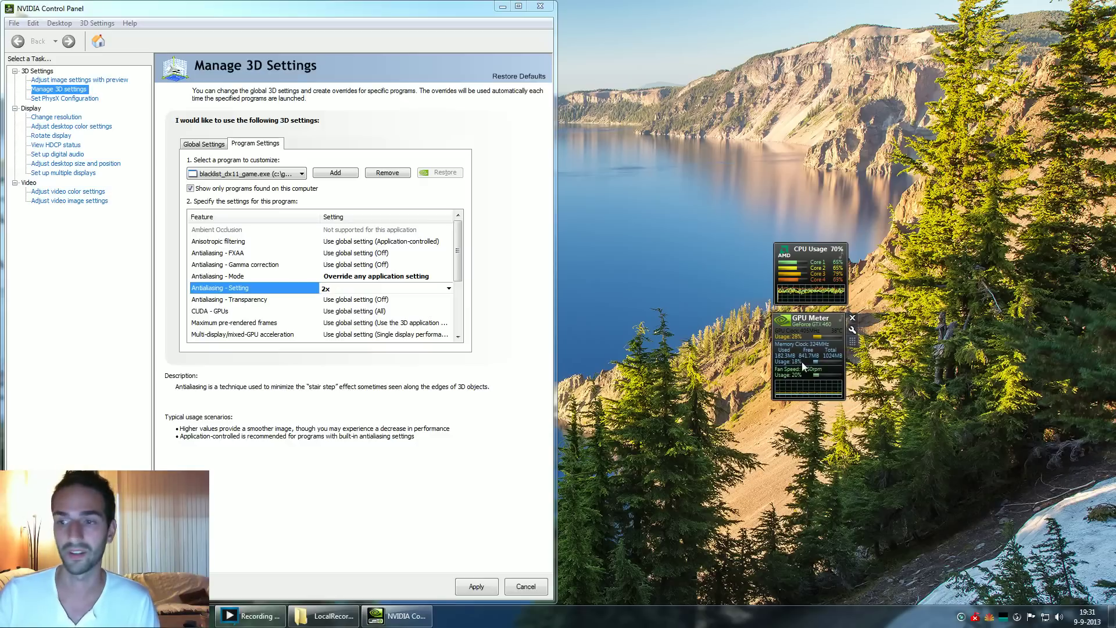
pyautogui.moveTo(788, 381); pyautogui.dragTo(795, 381)
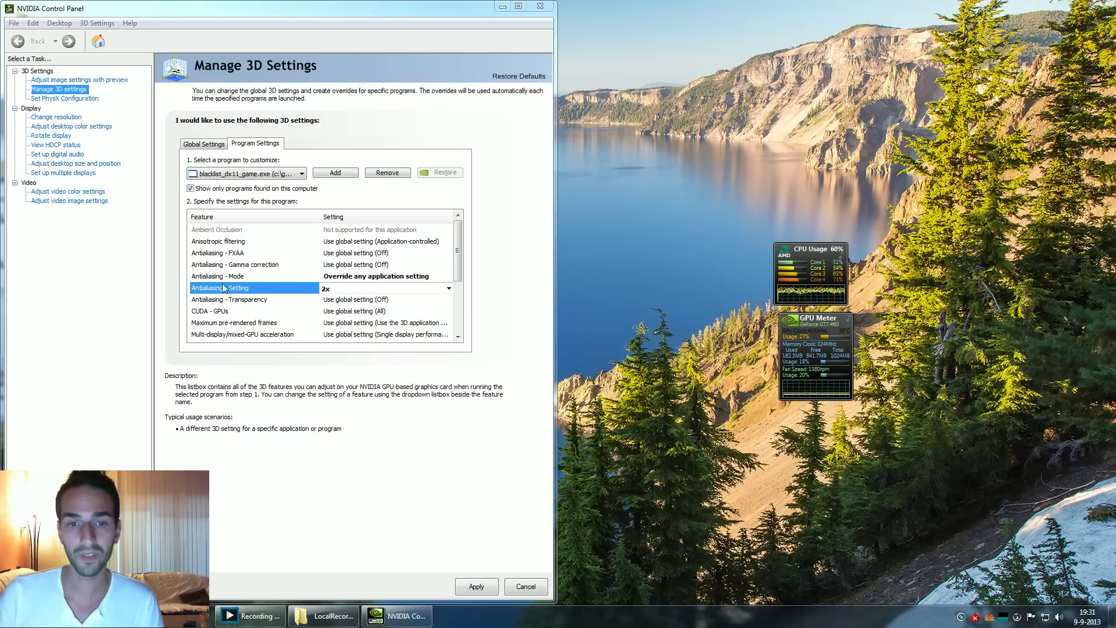
pyautogui.click(372, 296)
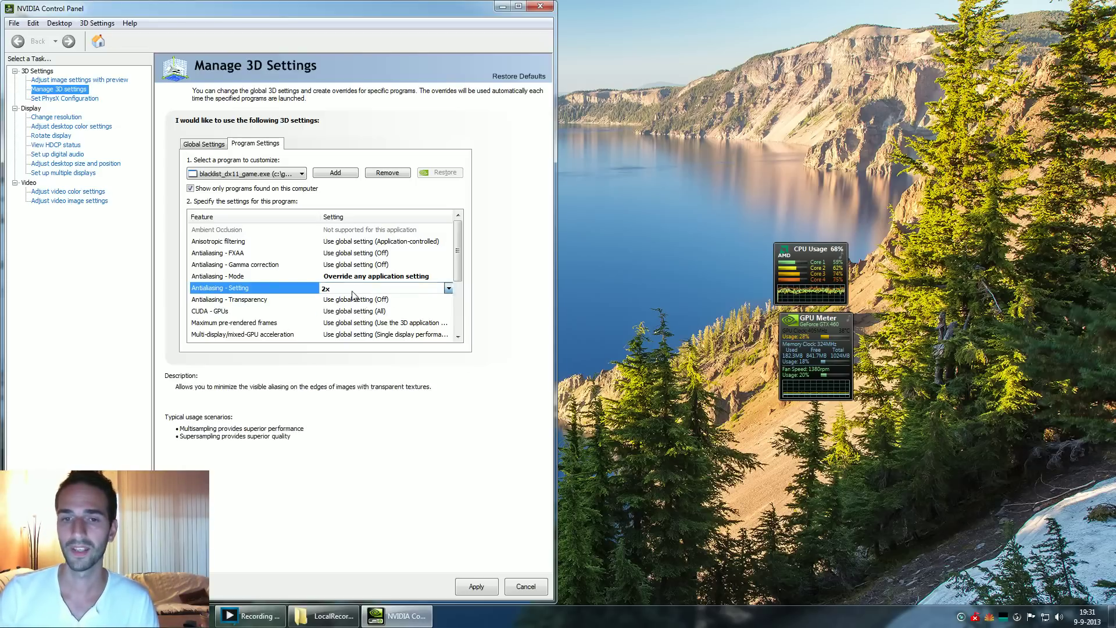
pyautogui.click(357, 289)
pyautogui.click(357, 289)
pyautogui.click(357, 289)
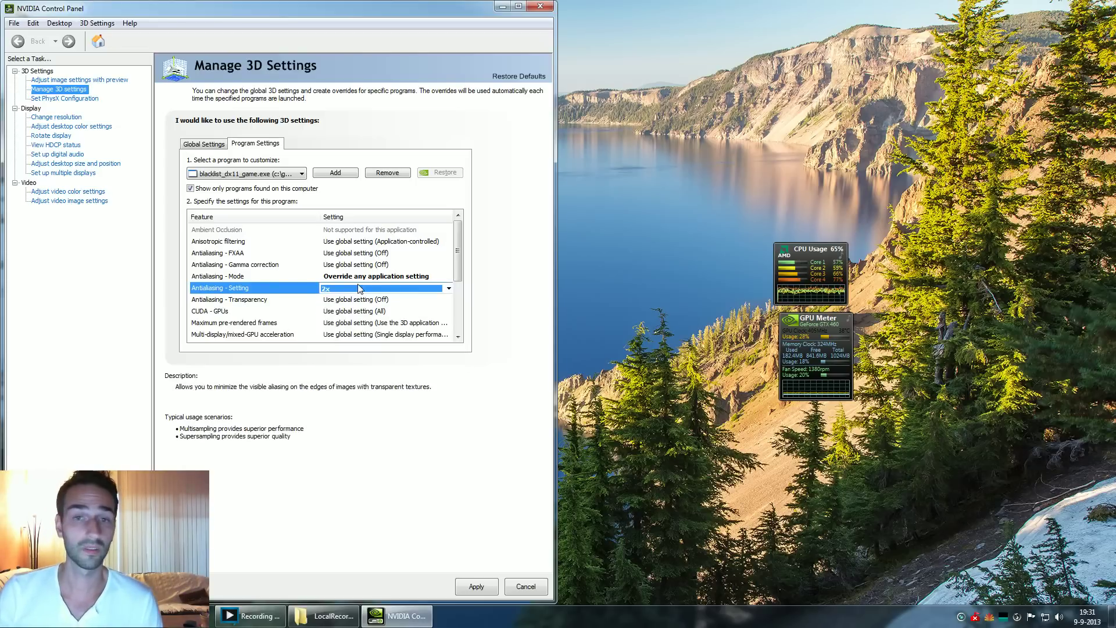
pyautogui.click(359, 290)
pyautogui.click(360, 290)
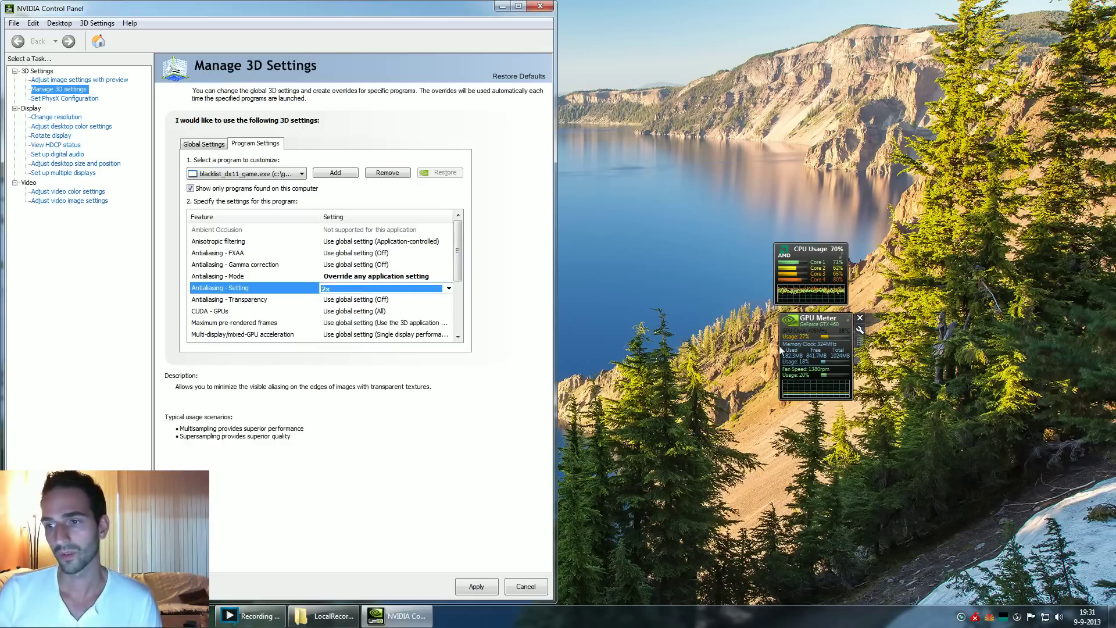
pyautogui.moveTo(816, 359); pyautogui.dragTo(813, 359)
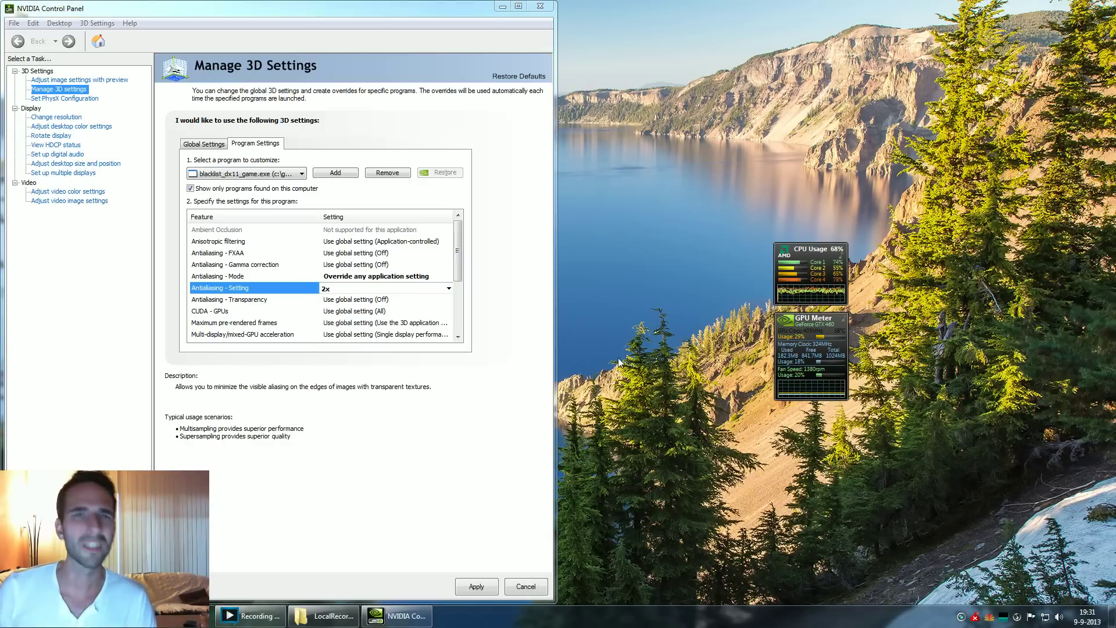
pyautogui.click(313, 241)
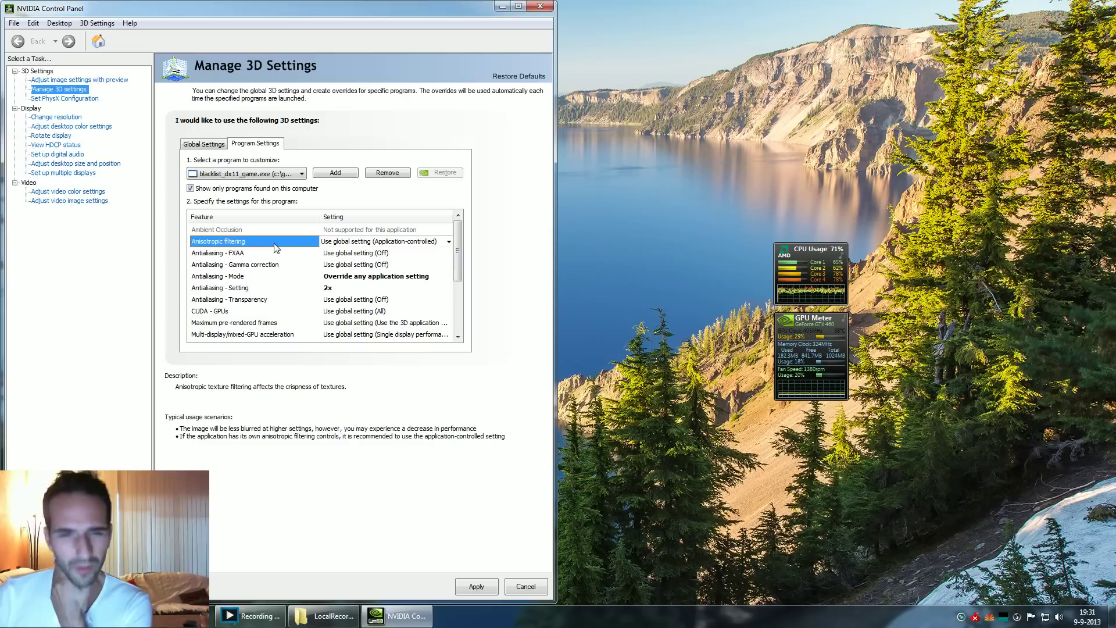
pyautogui.click(252, 232)
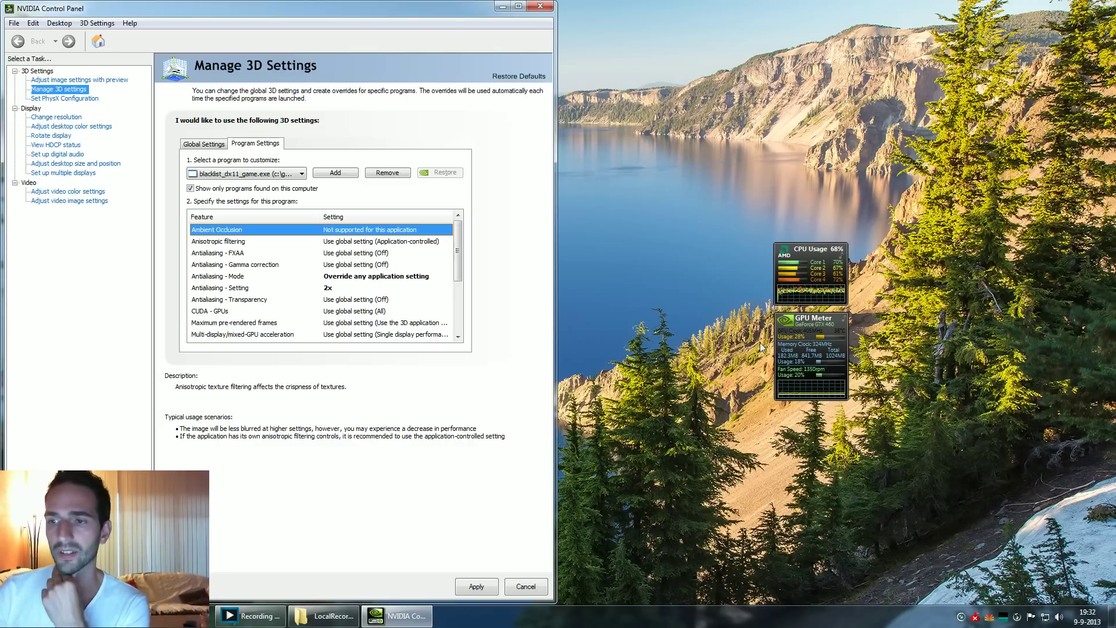
pyautogui.moveTo(827, 277)
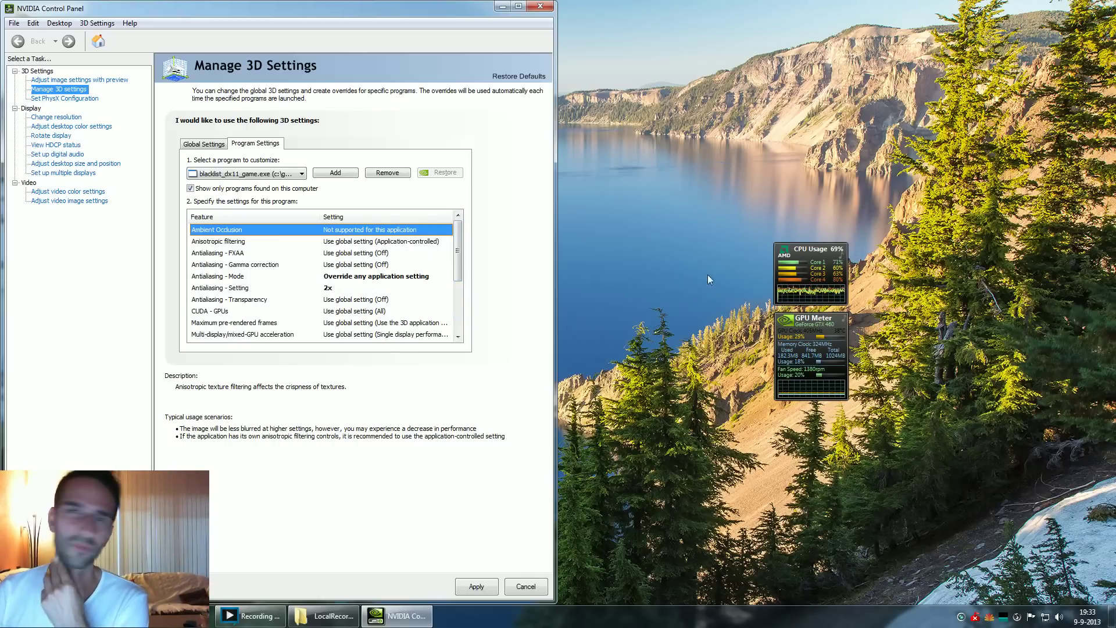
pyautogui.moveTo(457, 247)
pyautogui.mouseDown()
pyautogui.moveTo(459, 302)
pyautogui.moveTo(457, 243)
pyautogui.mouseUp()
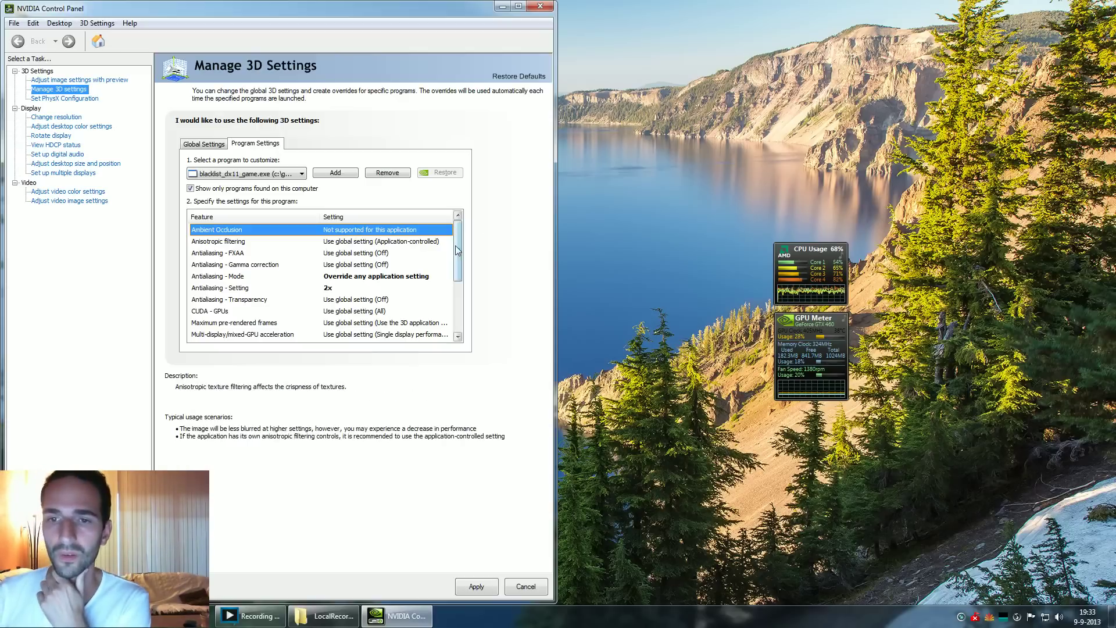
pyautogui.moveTo(458, 250)
pyautogui.mouseDown()
pyautogui.moveTo(459, 293)
pyautogui.moveTo(459, 256)
pyautogui.mouseUp()
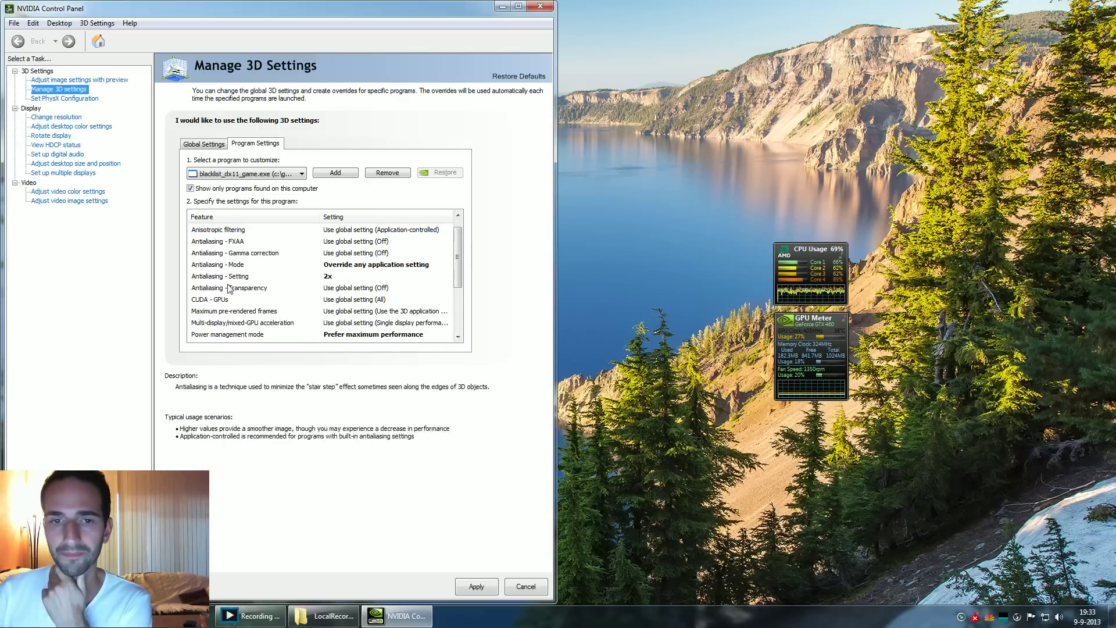
pyautogui.click(262, 289)
pyautogui.click(266, 300)
pyautogui.scroll(-1, 272, 306)
pyautogui.click(274, 299)
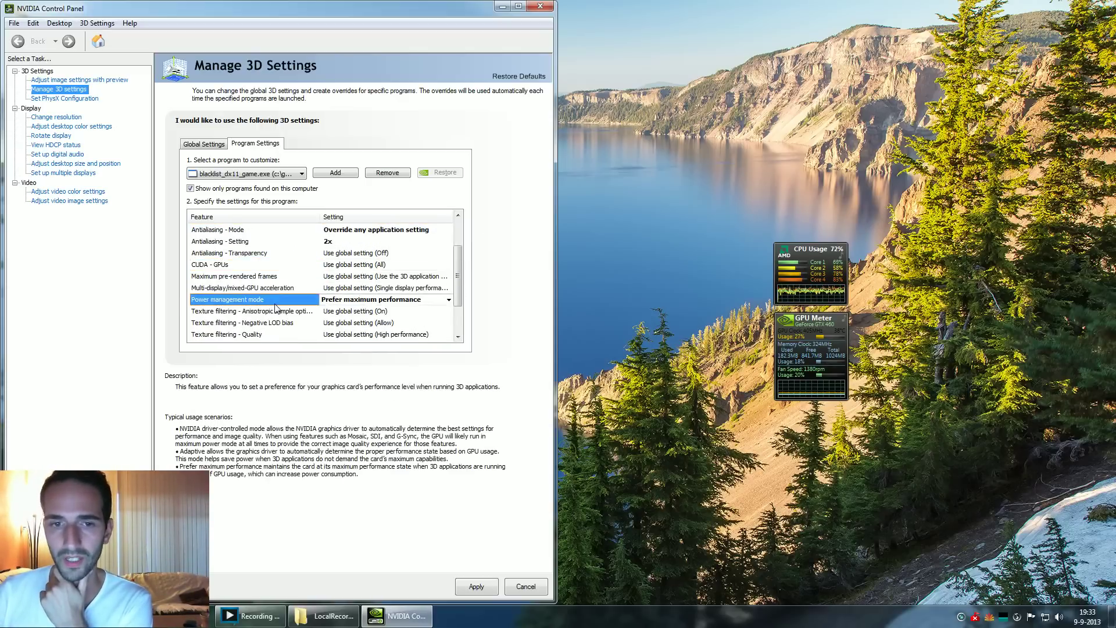
pyautogui.scroll(-1, 276, 300)
pyautogui.click(279, 309)
pyautogui.click(271, 279)
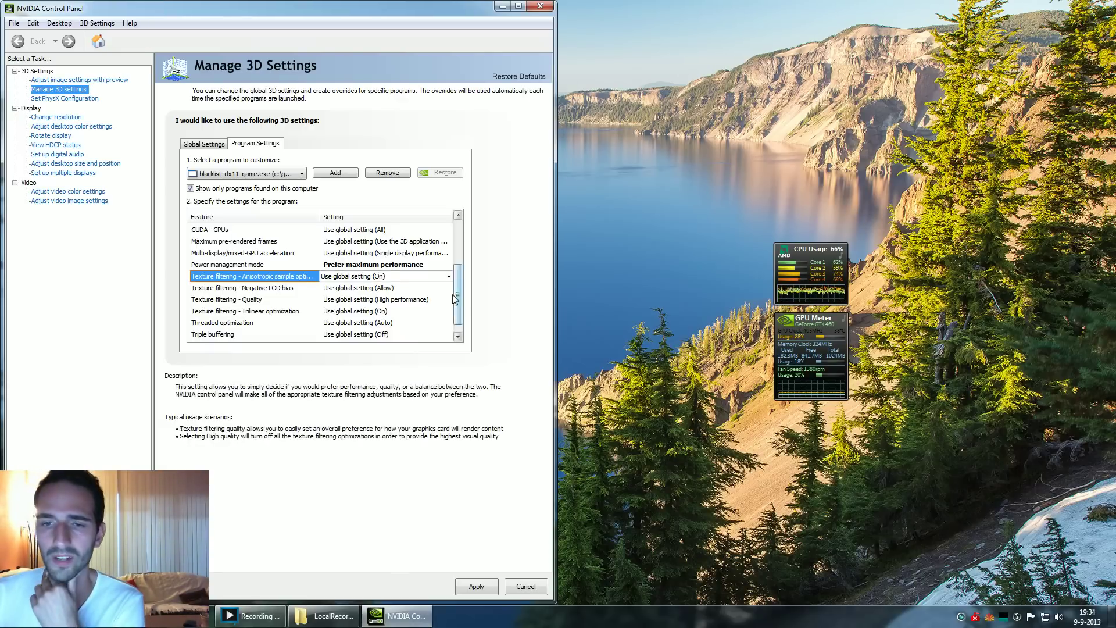
pyautogui.click(457, 337)
pyautogui.click(266, 335)
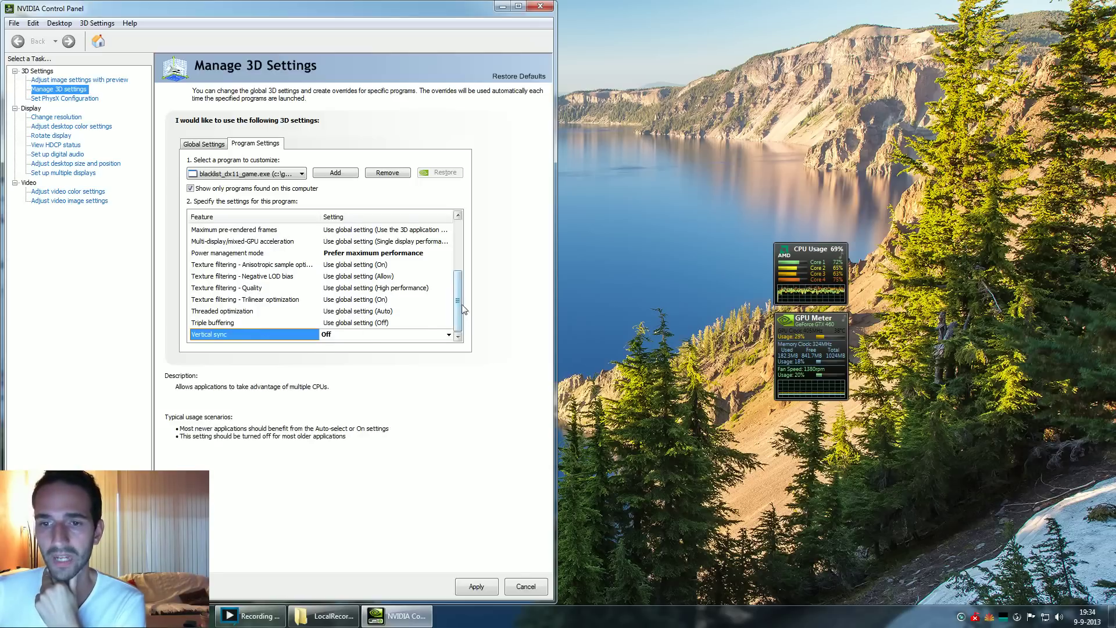
pyautogui.moveTo(462, 306); pyautogui.dragTo(464, 232)
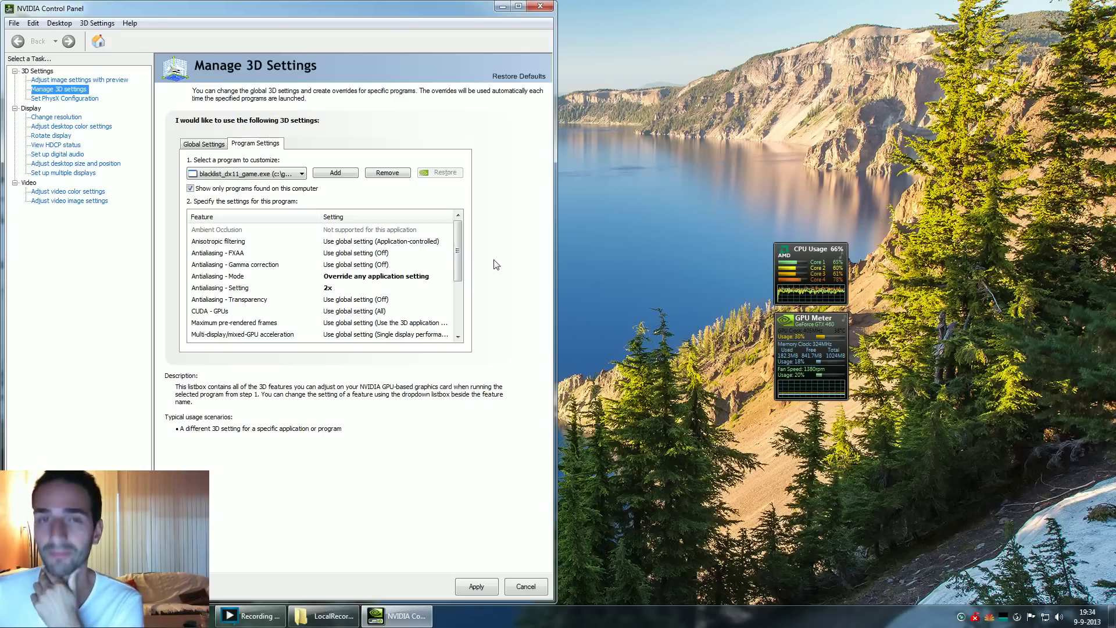
pyautogui.moveTo(458, 251)
pyautogui.mouseDown()
pyautogui.moveTo(459, 324)
pyautogui.moveTo(460, 232)
pyautogui.mouseUp()
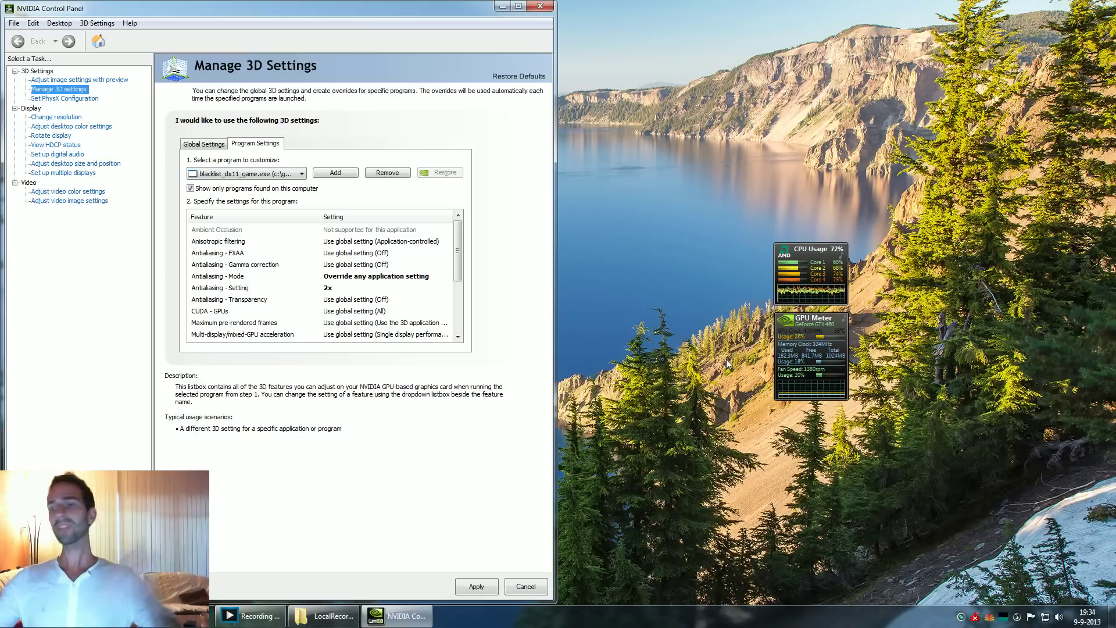
pyautogui.moveTo(804, 276)
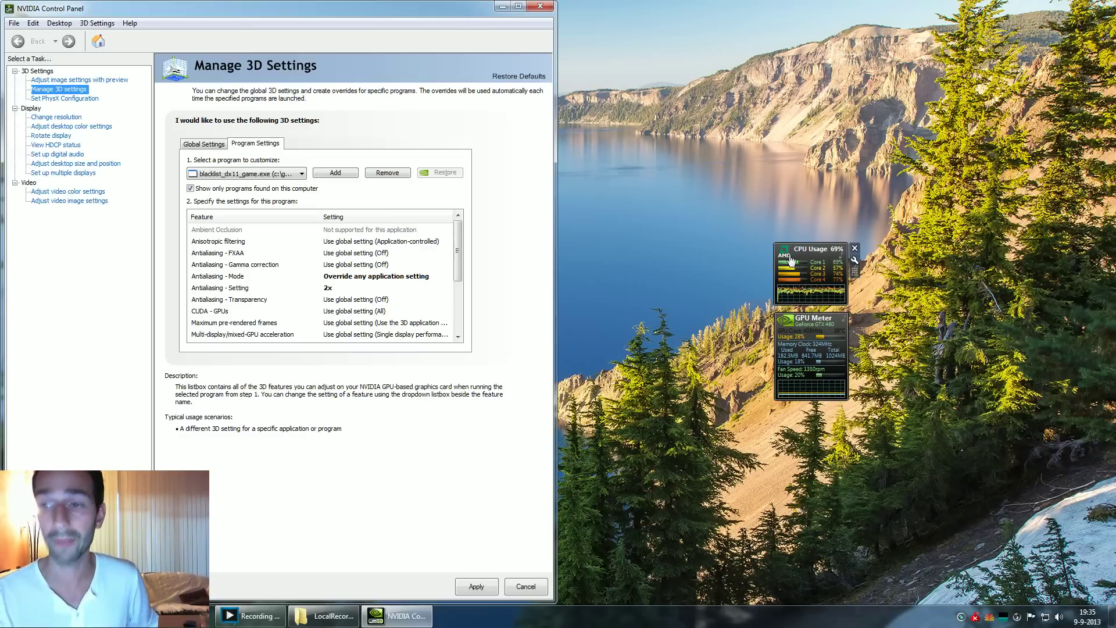
pyautogui.press('super')
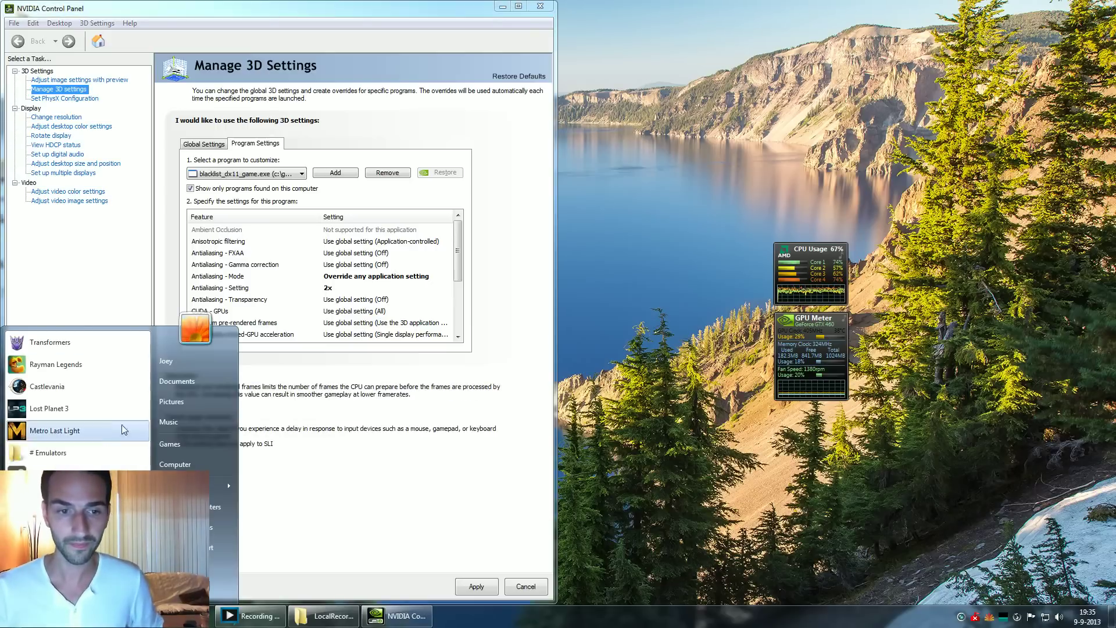
pyautogui.click(120, 428)
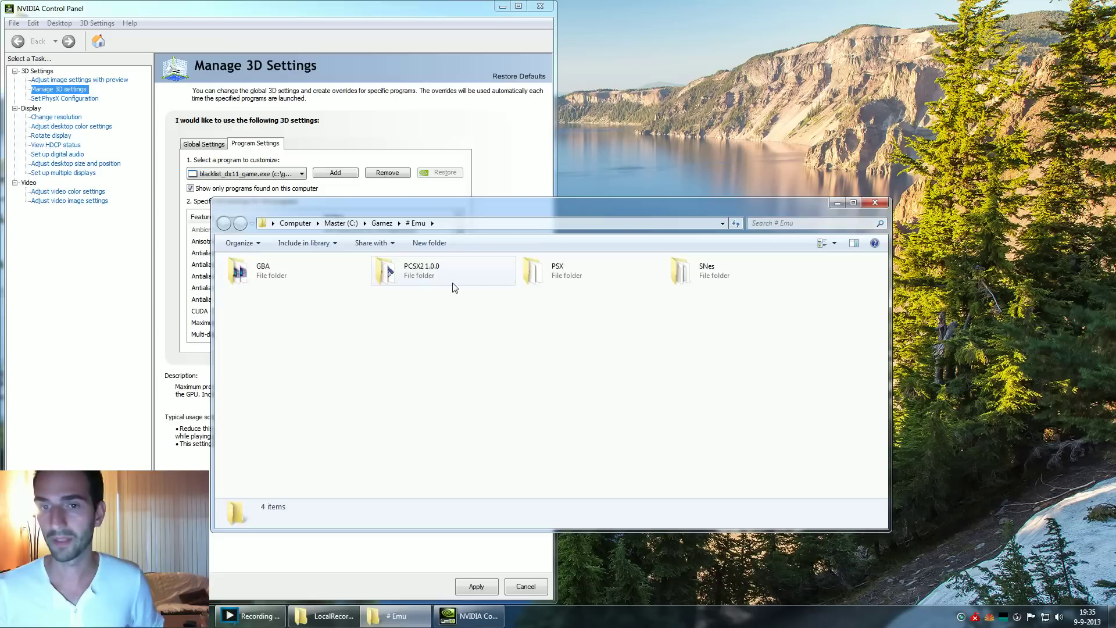
pyautogui.doubleClick(455, 287)
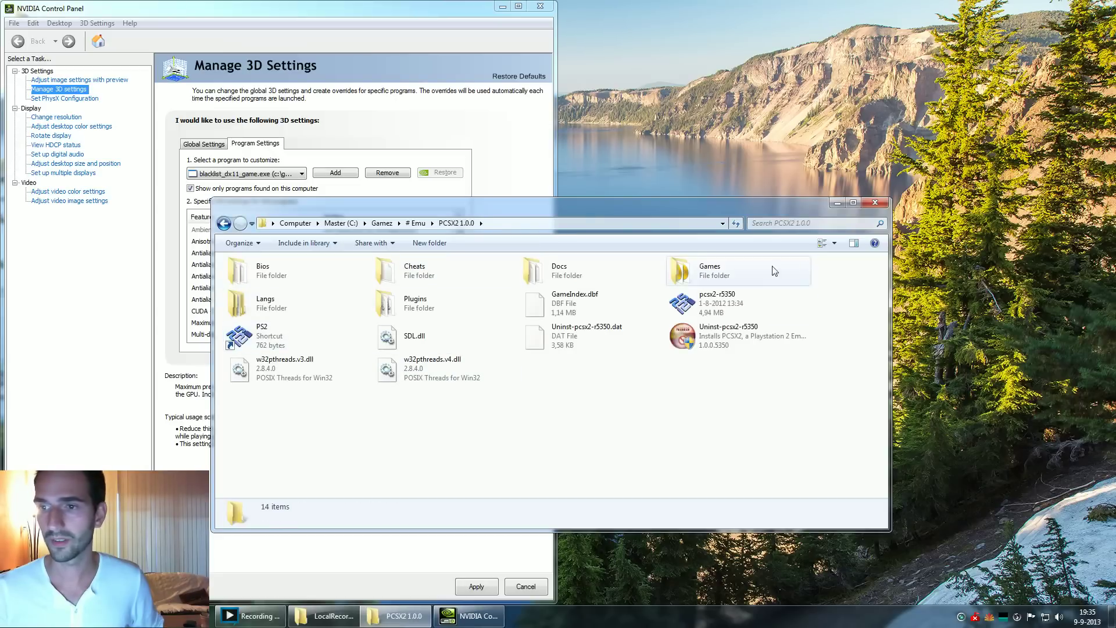
pyautogui.click(747, 299)
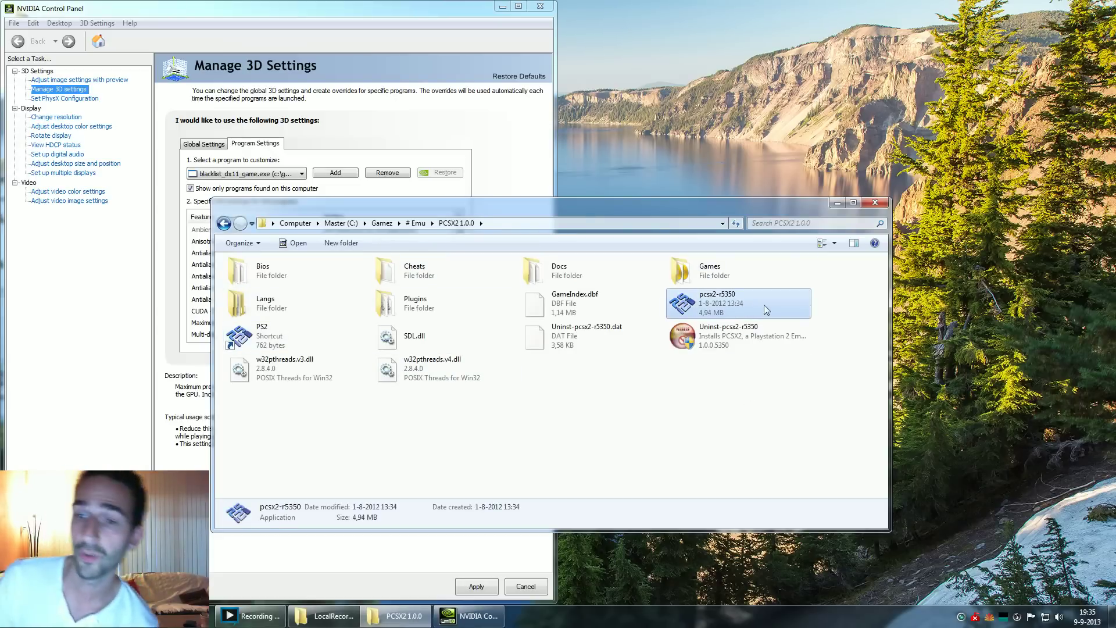
pyautogui.click(878, 201)
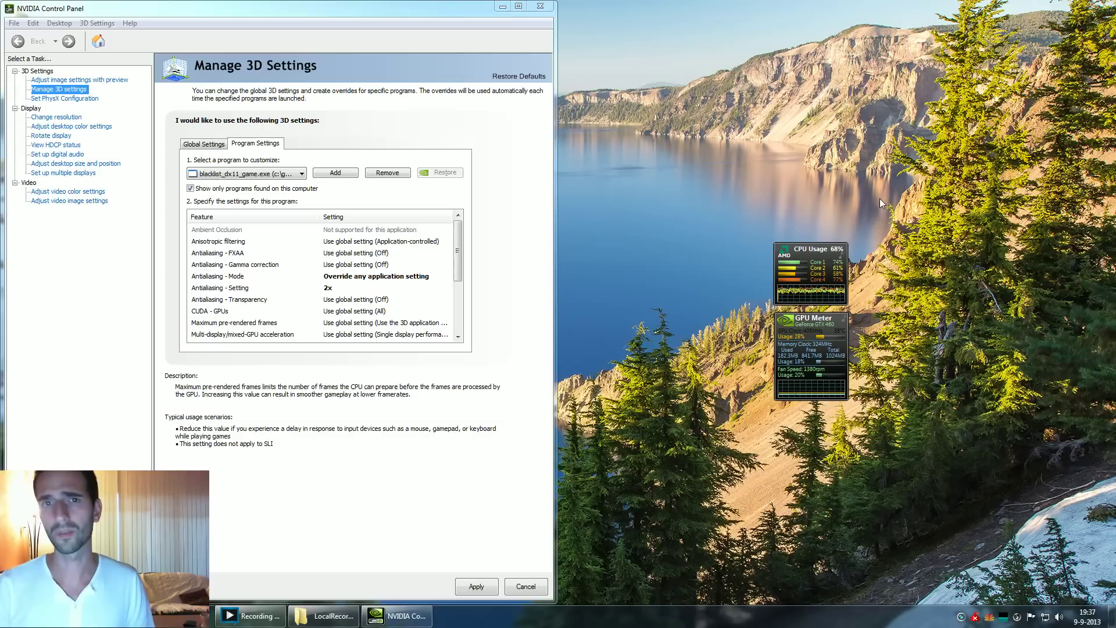
# Open the Start menu to show the recently launched game shortcuts.
pyautogui.click(15, 615)
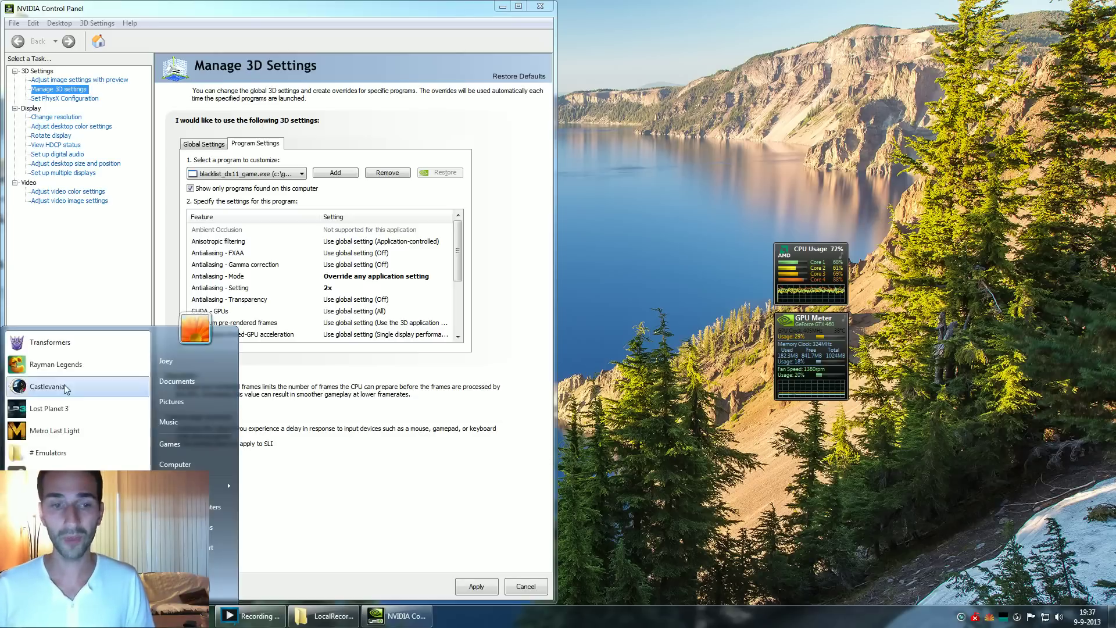
# Inspect the game folder in the Transformers shortcut's Target path, then close its Properties.
pyautogui.rightClick(87, 347)
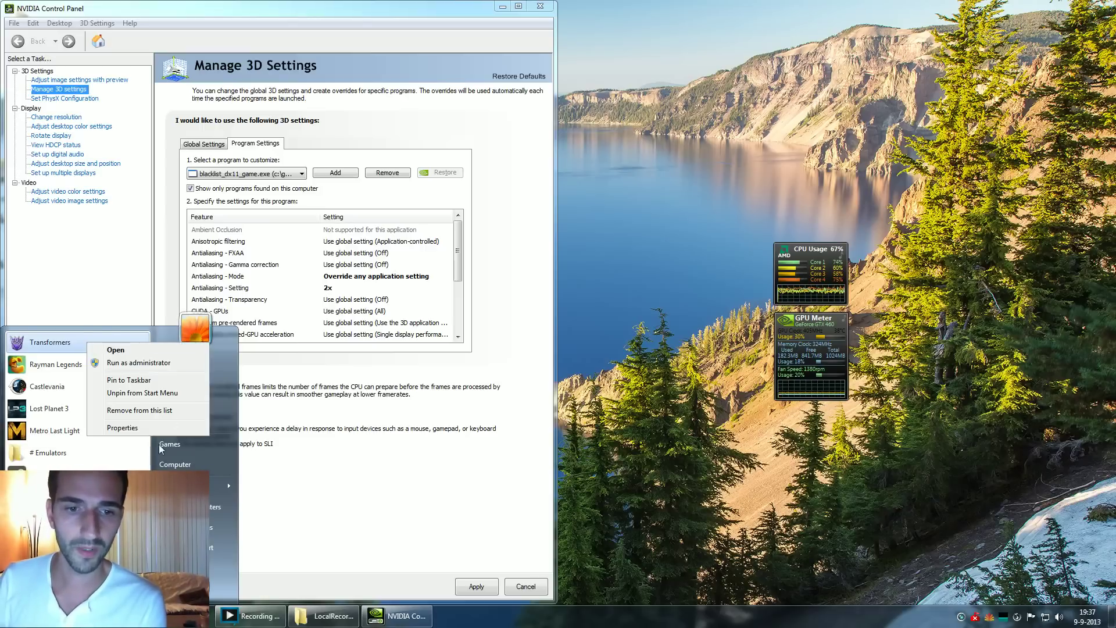
pyautogui.click(154, 427)
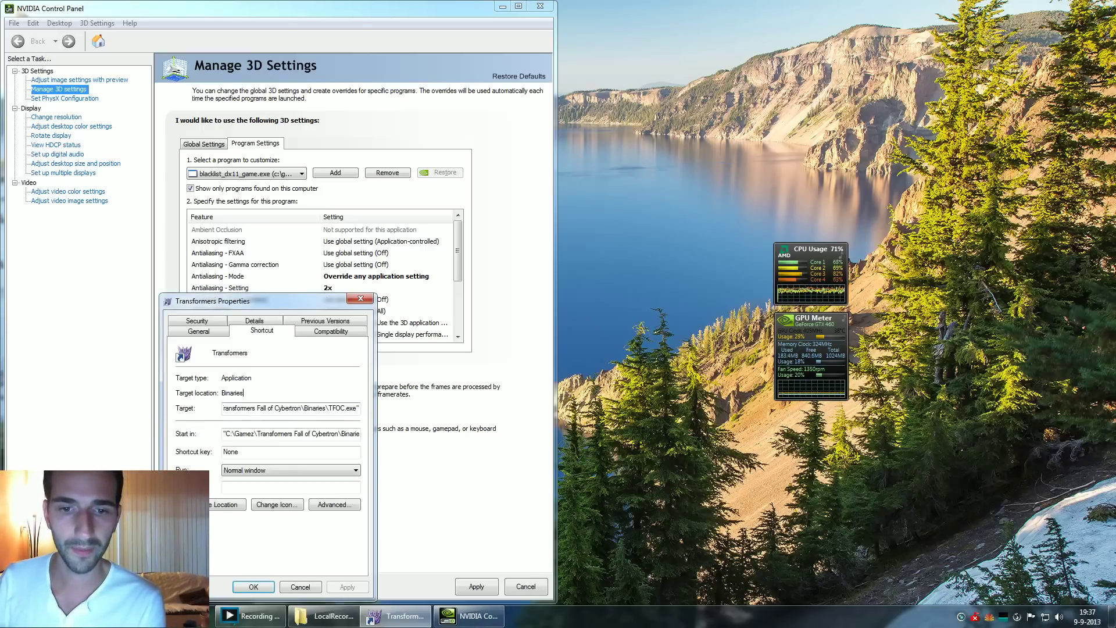
pyautogui.moveTo(258, 407); pyautogui.dragTo(326, 408)
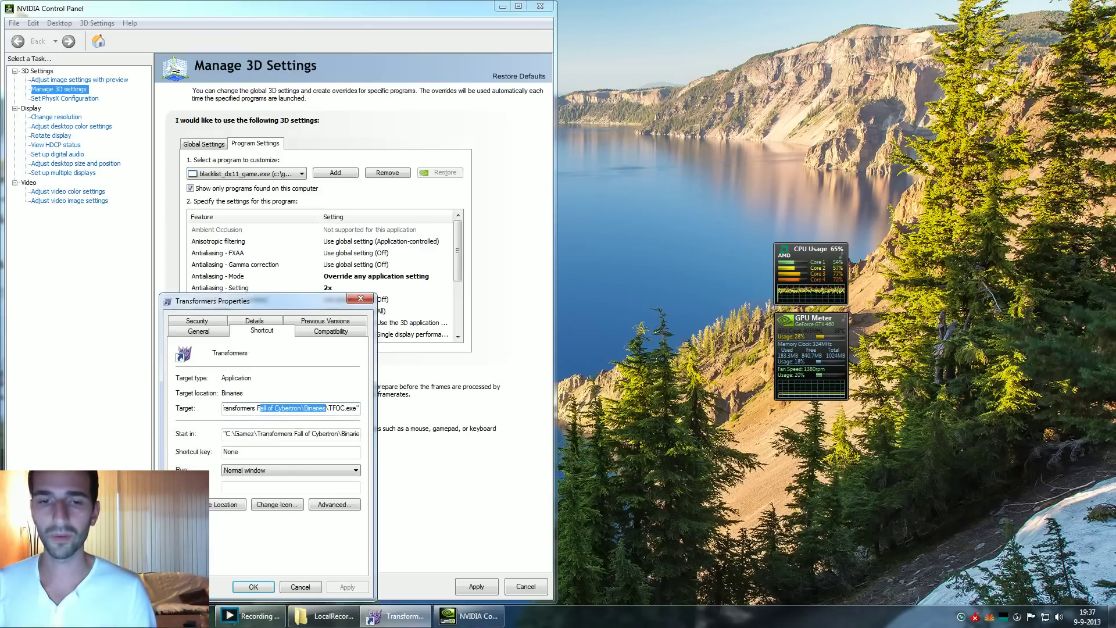
pyautogui.moveTo(252, 408); pyautogui.dragTo(281, 407)
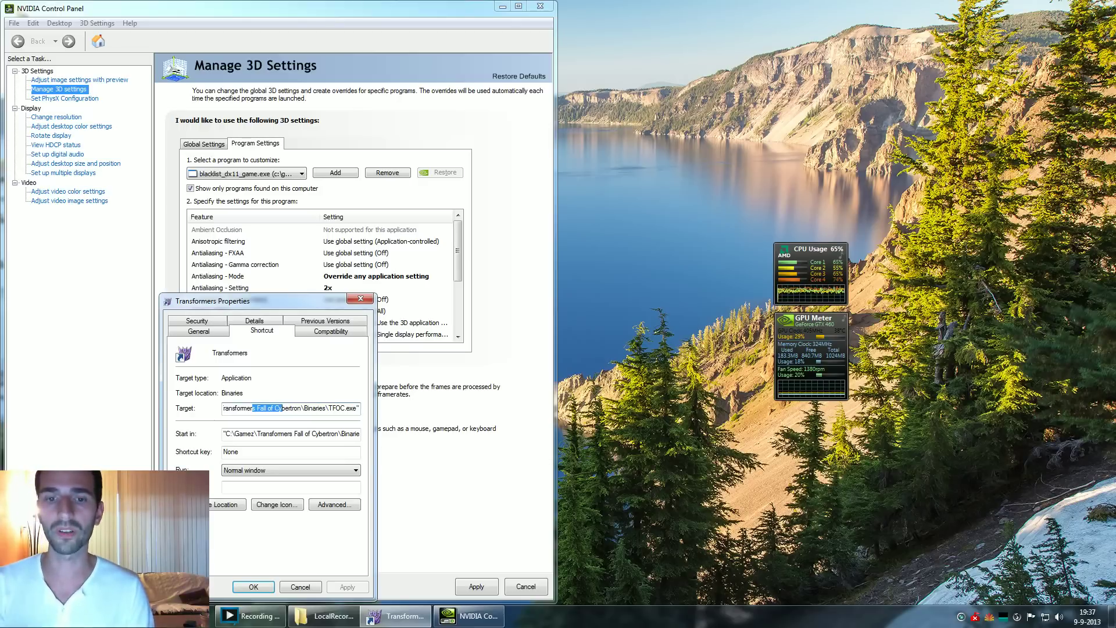
pyautogui.press('Escape')
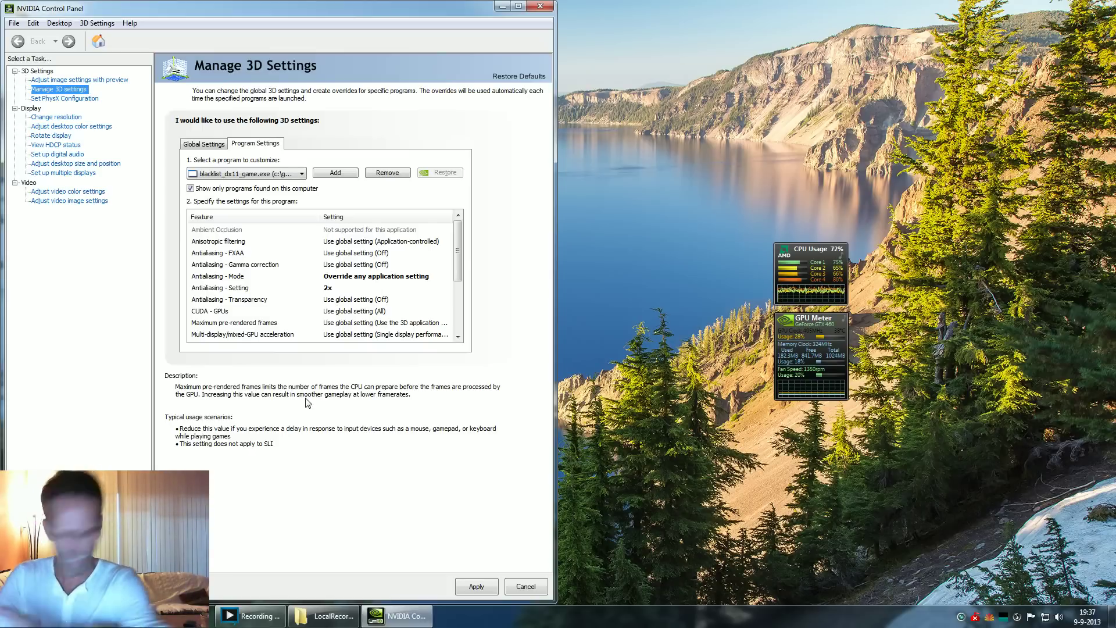
# Refresh the desktop twice from its context menu.
pyautogui.rightClick(638, 230)
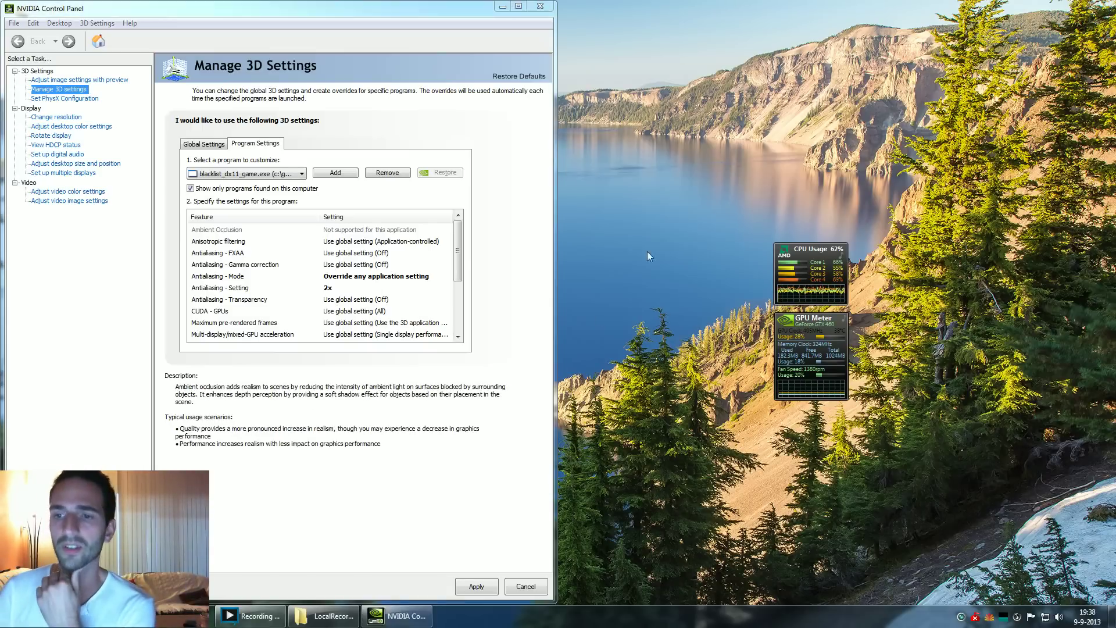
pyautogui.click(626, 332)
pyautogui.rightClick(611, 200)
pyautogui.click(664, 234)
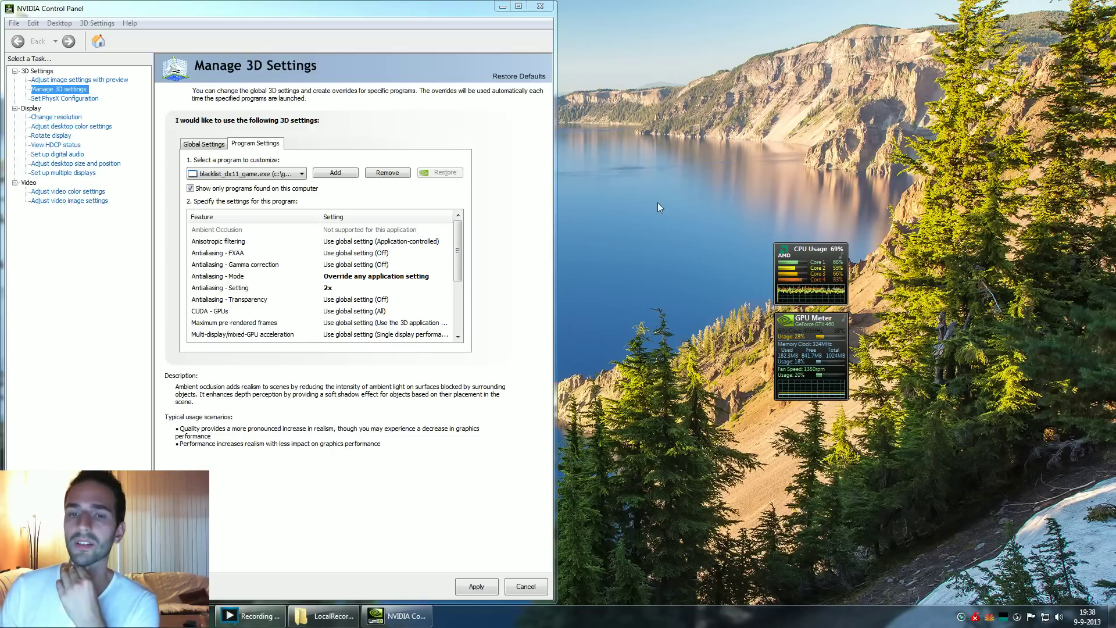
pyautogui.rightClick(623, 180)
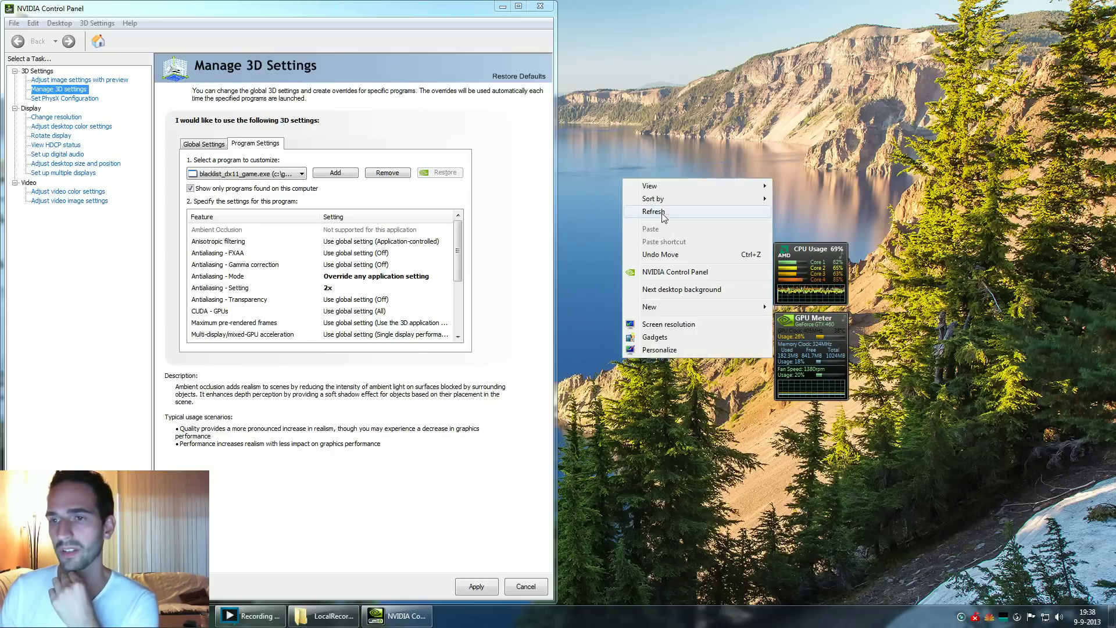
pyautogui.click(656, 212)
# Nudge the GPU Meter gadget up to align directly under CPU Usage.
pyautogui.moveTo(808, 373)
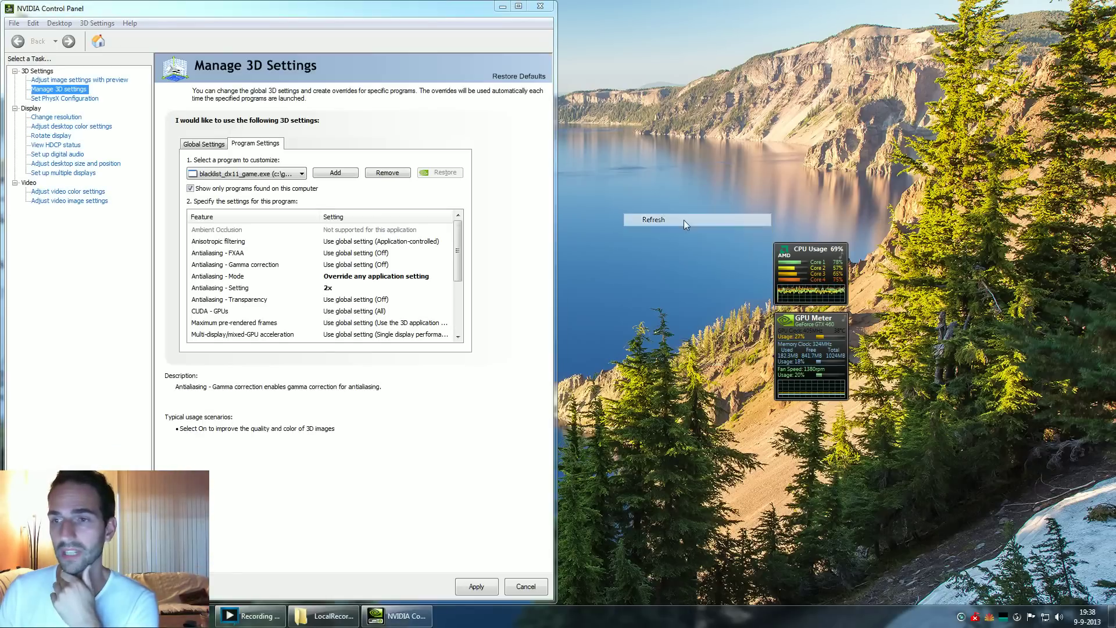
pyautogui.moveTo(816, 384)
pyautogui.moveTo(815, 384); pyautogui.dragTo(817, 368)
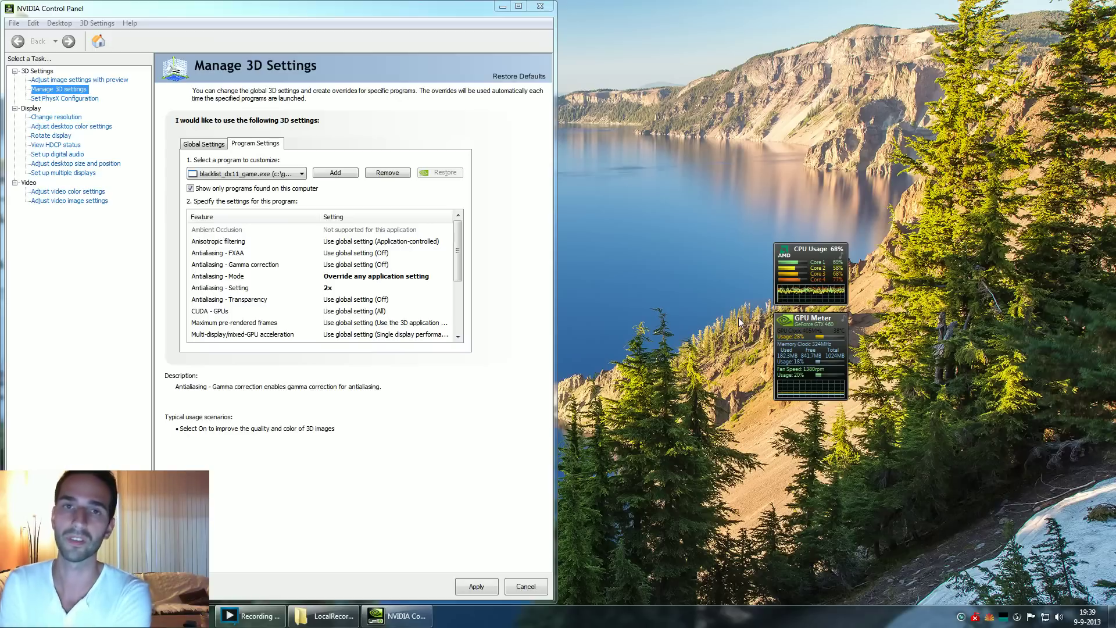
pyautogui.moveTo(707, 315); pyautogui.dragTo(702, 340)
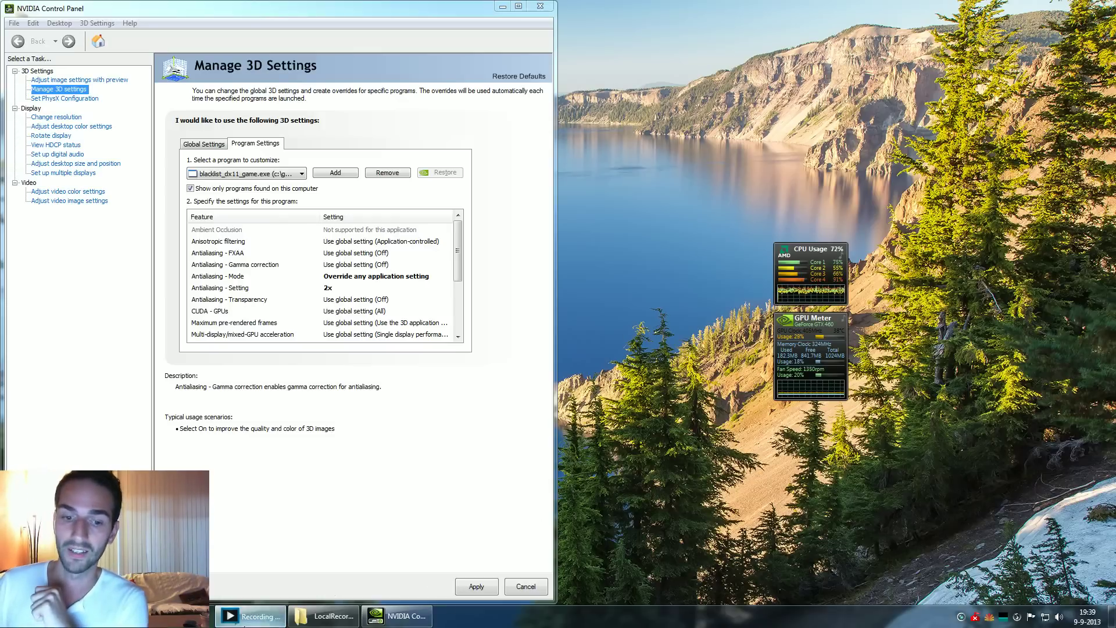
# Bring XSplit Broadcaster to the front from its Recording taskbar button.
pyautogui.click(250, 616)
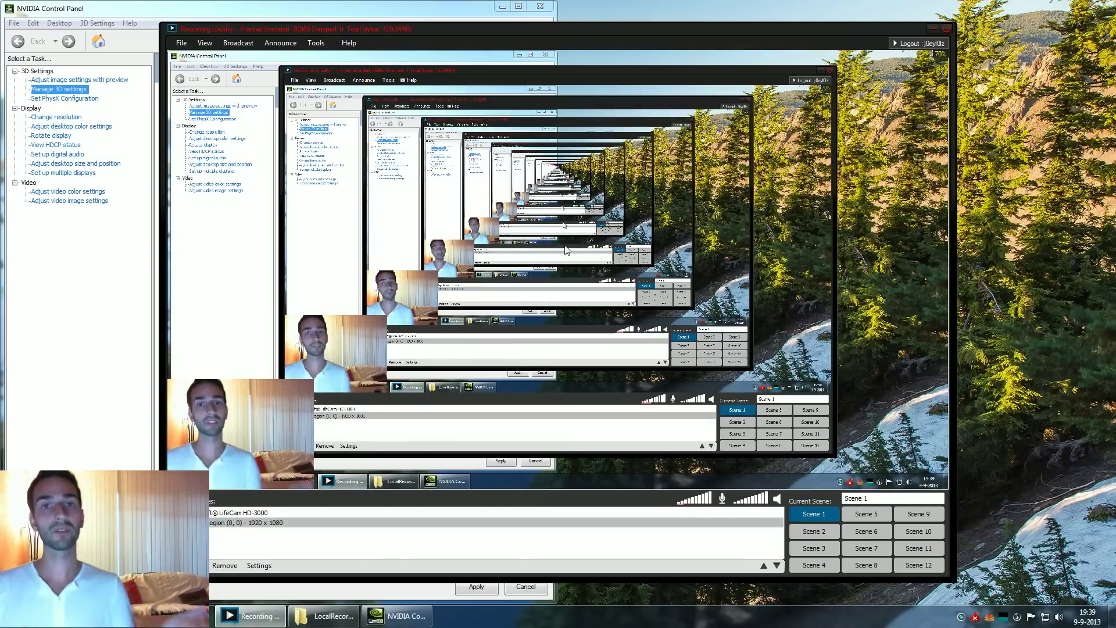